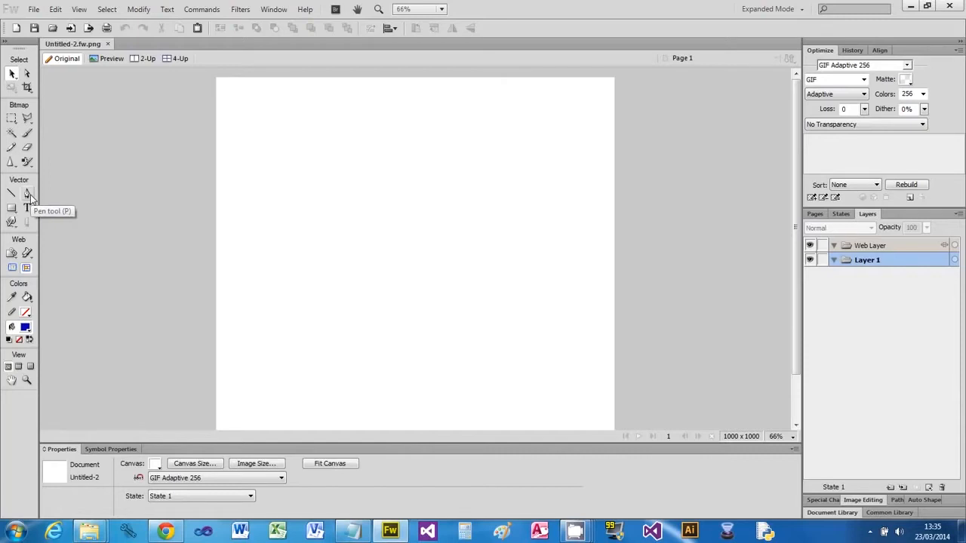
Step: Set up the Pen tool with a blue stroke of width 9 and no fill
{"action": "left_click", "coordinate": [28, 195]}
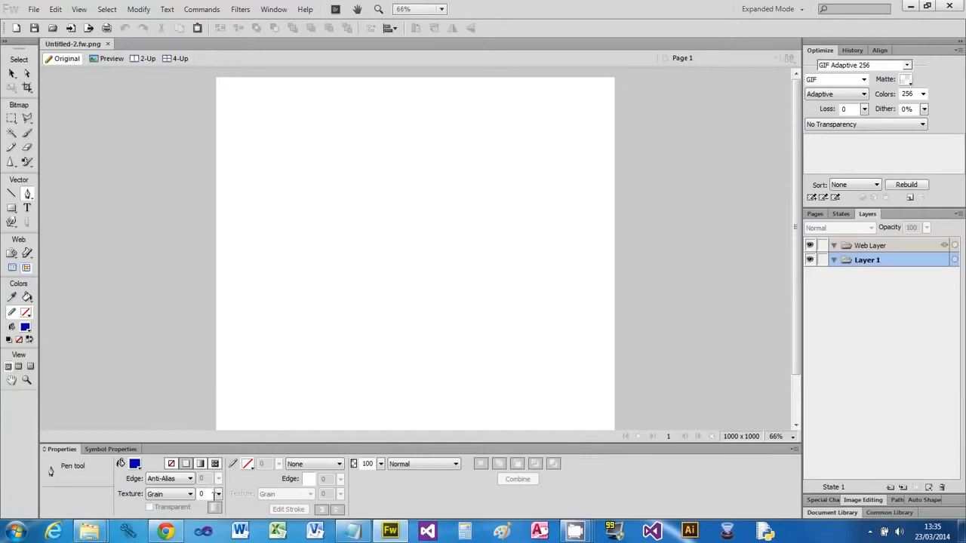
{"action": "left_click", "coordinate": [248, 463]}
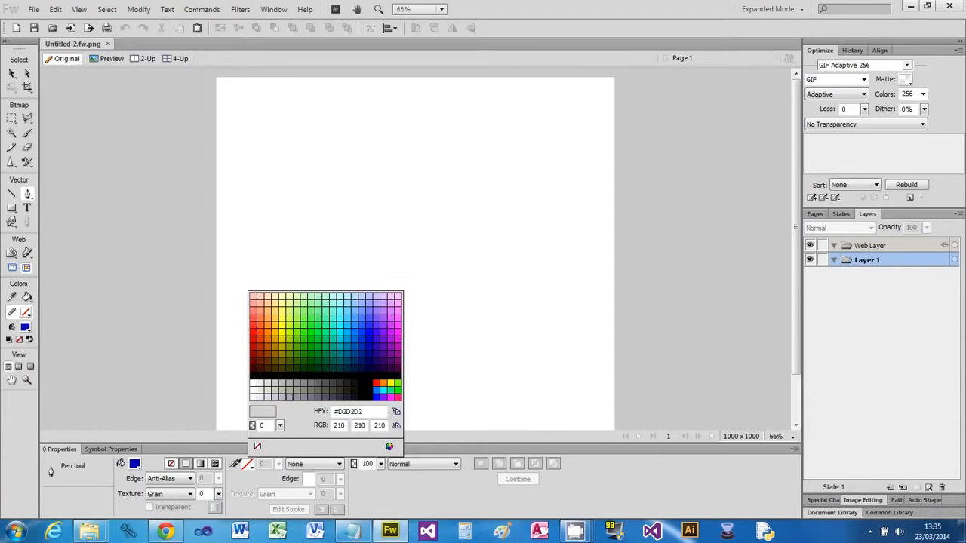
{"action": "left_click", "coordinate": [369, 336]}
{"action": "left_click_drag", "start_coordinate": [280, 465], "coordinate": [279, 467]}
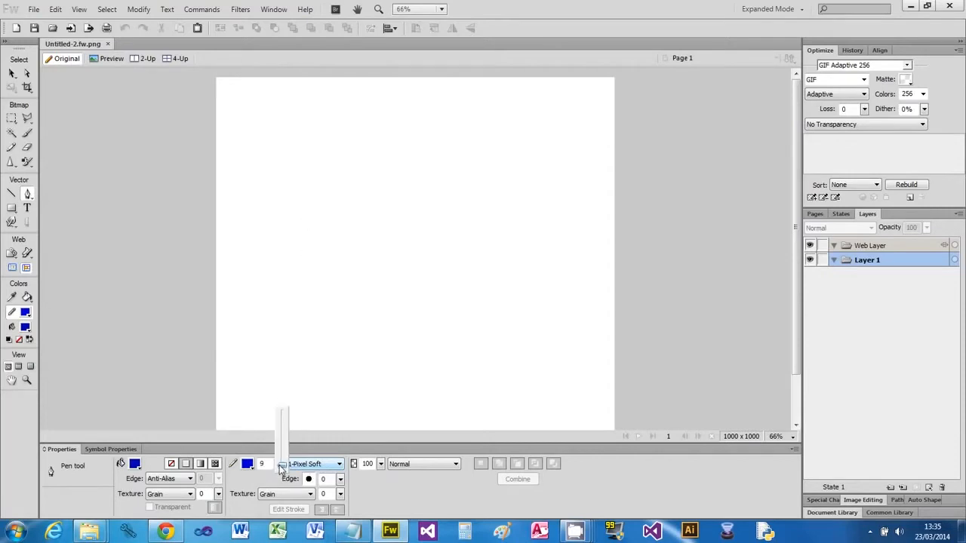
Step: Draw an open six-point straight-sided path, roughly hexagonal and open at its left side, about 559 by 383 px
{"action": "left_click", "coordinate": [280, 172]}
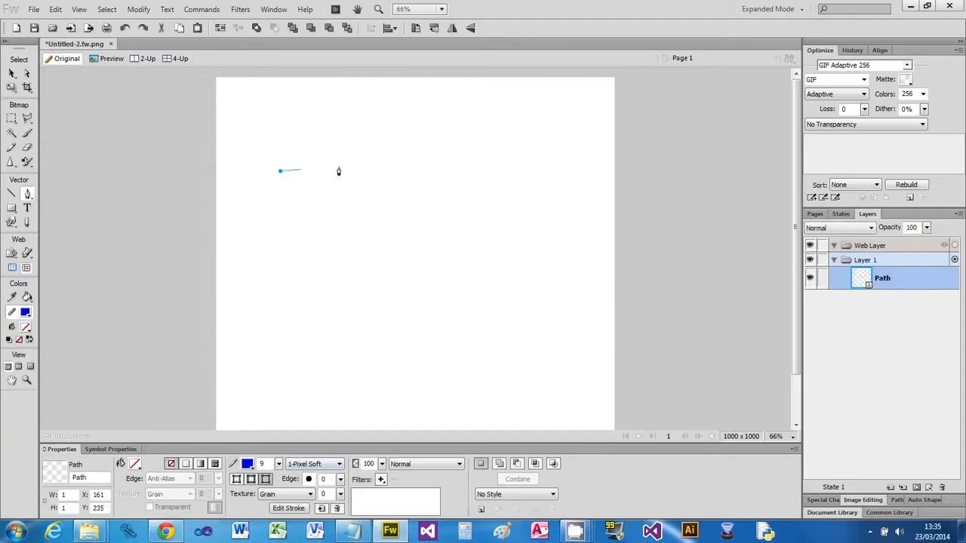
{"action": "left_click", "coordinate": [381, 160]}
{"action": "left_click", "coordinate": [494, 216]}
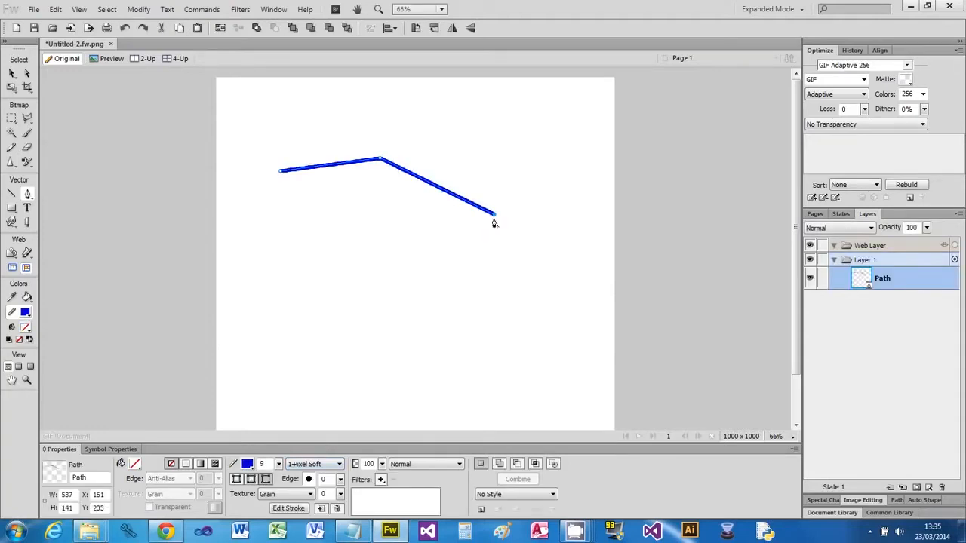
{"action": "left_click", "coordinate": [476, 301]}
{"action": "left_click", "coordinate": [336, 311]}
{"action": "left_click", "coordinate": [272, 263]}
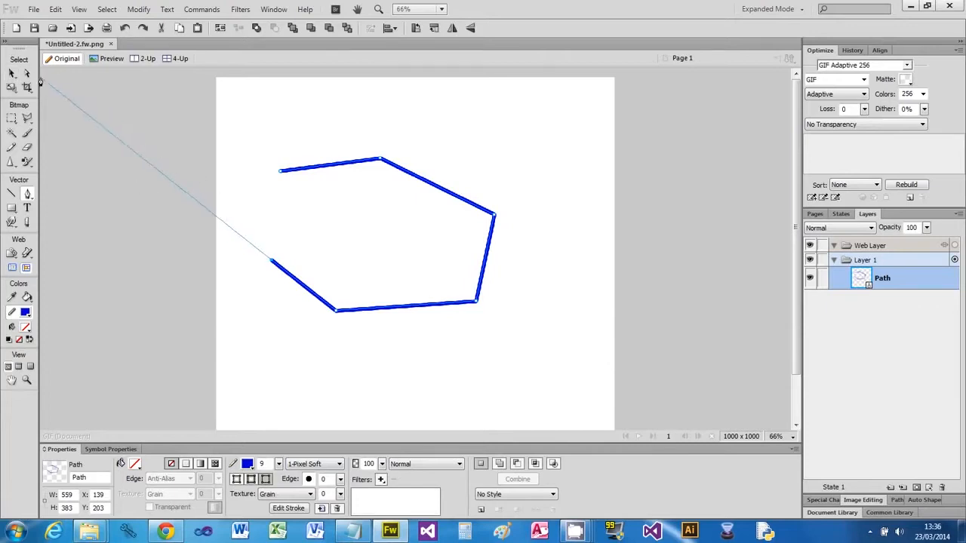
Step: Move the whole path right and slightly down, to about X 229, Y 222
{"action": "left_click", "coordinate": [28, 74]}
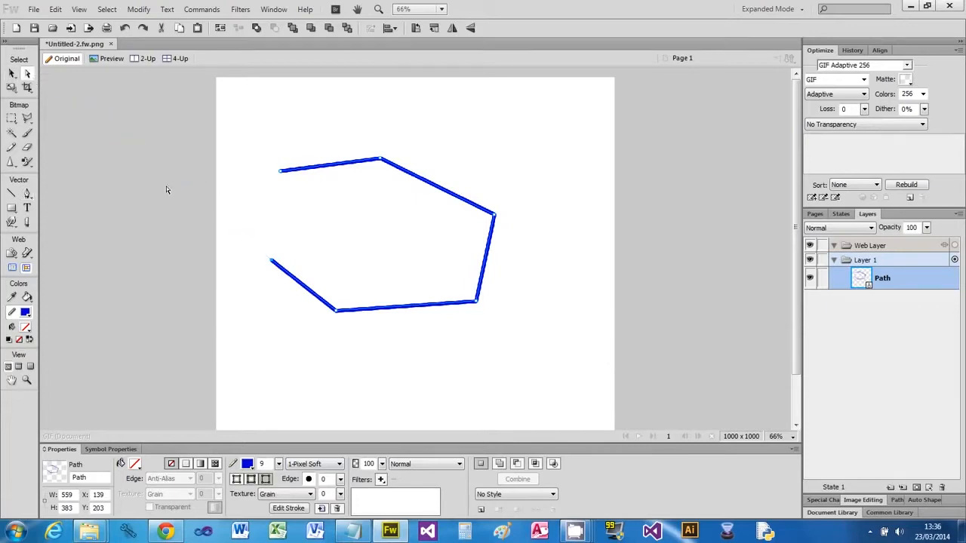
{"action": "left_click", "coordinate": [12, 87]}
{"action": "left_click", "coordinate": [11, 74]}
{"action": "left_click", "coordinate": [11, 119]}
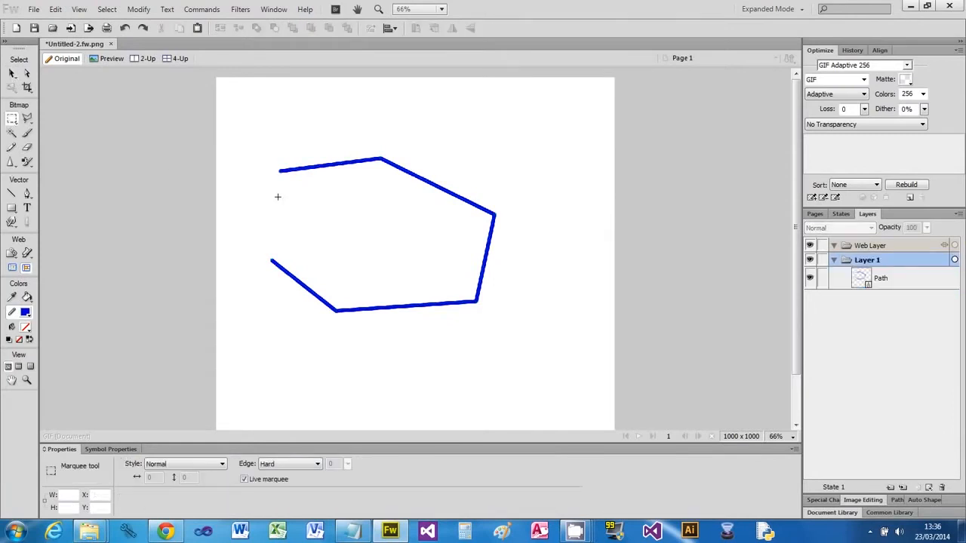
{"action": "left_click", "coordinate": [12, 74]}
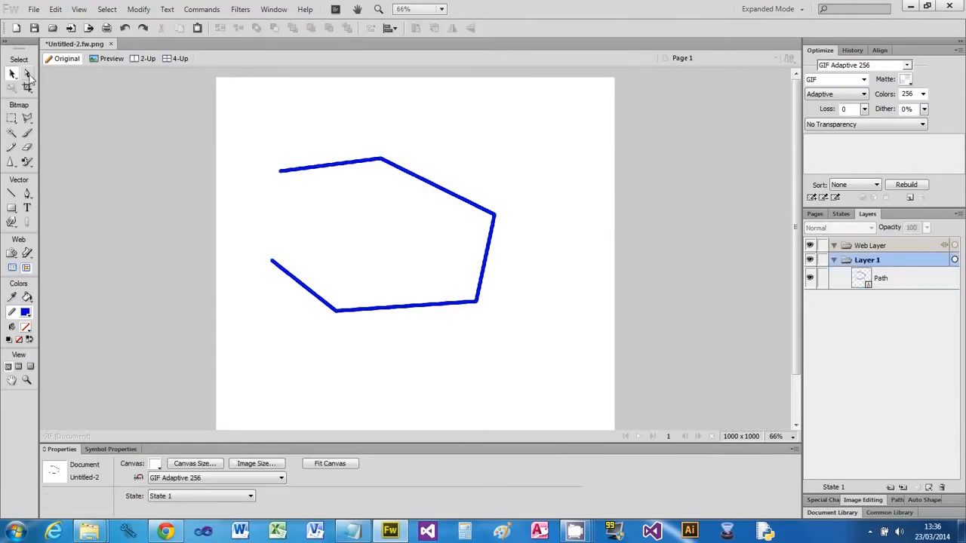
{"action": "left_click_drag", "start_coordinate": [422, 182], "coordinate": [483, 203]}
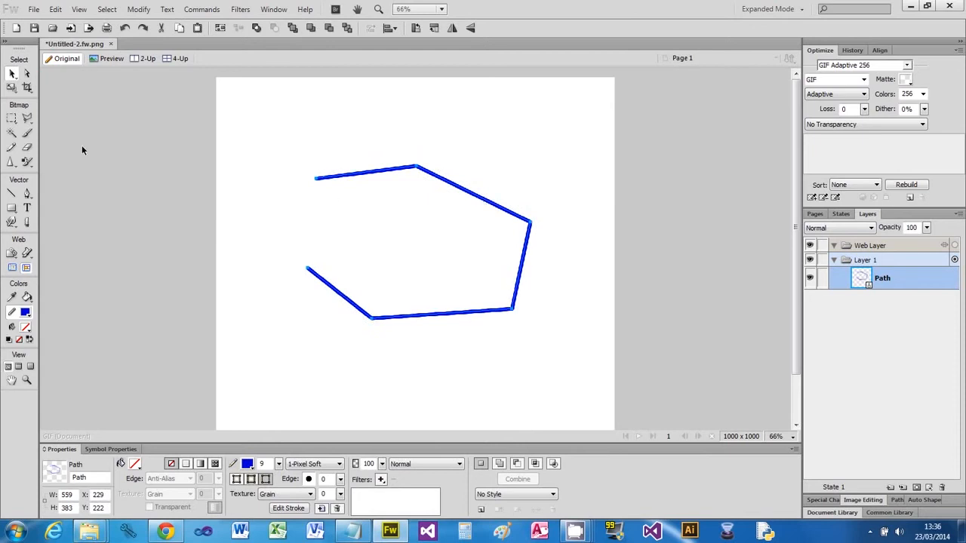
Step: Shift the path's top corner and upper-left endpoint slightly outward, and delete its lower-right corner point
{"action": "left_click", "coordinate": [28, 74]}
{"action": "mouse_move", "coordinate": [416, 167]}
{"action": "left_mouse_down"}
{"action": "mouse_move", "coordinate": [404, 269]}
{"action": "mouse_move", "coordinate": [411, 162]}
{"action": "left_mouse_up"}
{"action": "left_click_drag", "start_coordinate": [316, 181], "coordinate": [299, 192]}
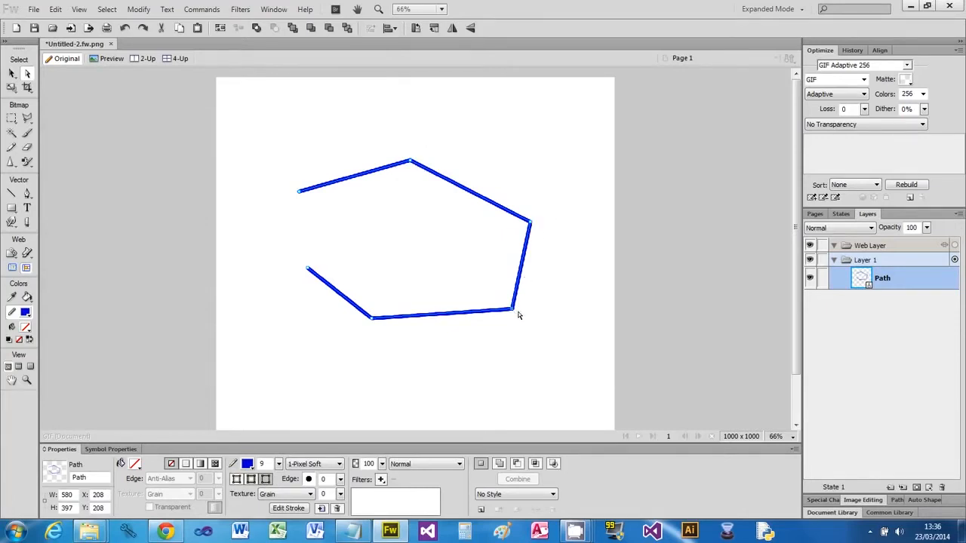
{"action": "key", "text": "Delete"}
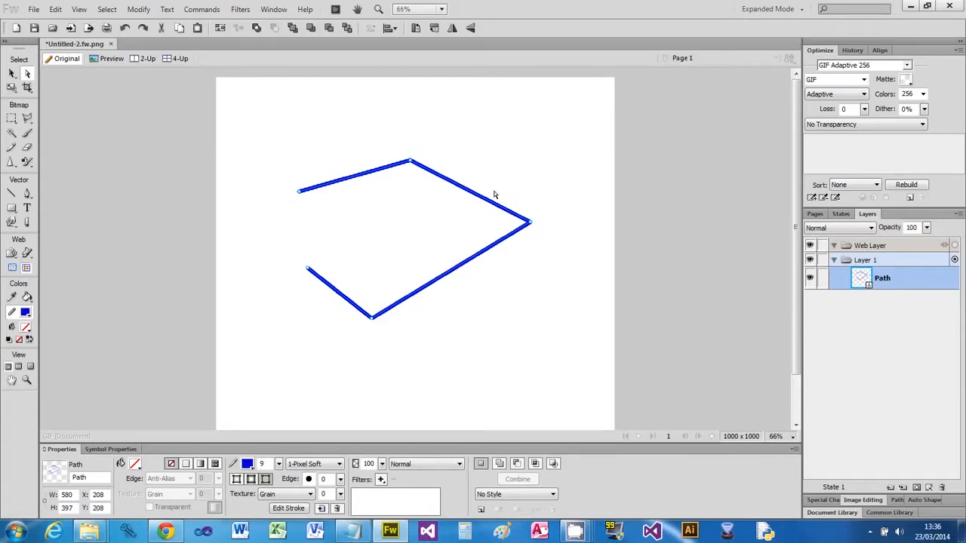
Step: Add a point midway along the upper-left segment and extend the path's lower-left end with a short segment outward
{"action": "left_click", "coordinate": [27, 194]}
{"action": "left_click", "coordinate": [273, 281]}
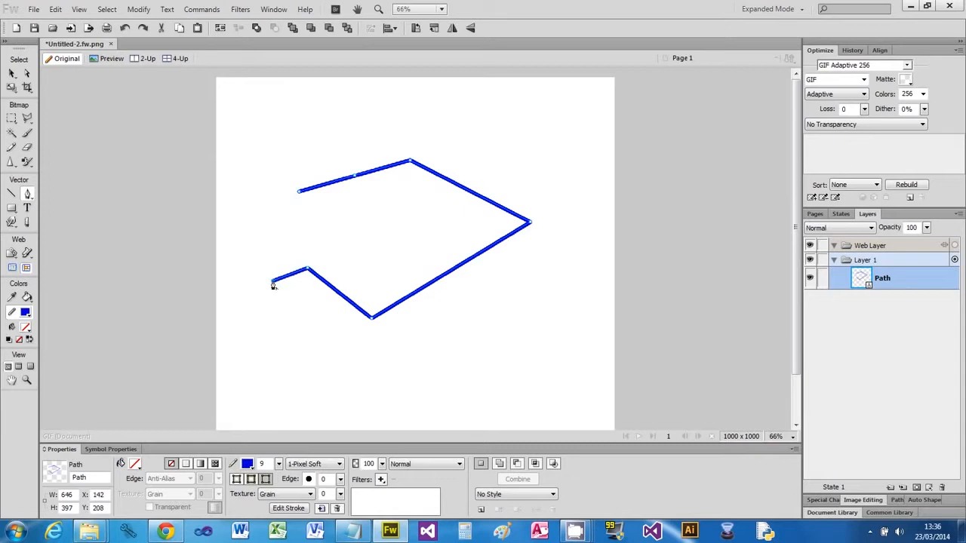
Step: Move the whole path up and to the right, to about X 306, Y 99
{"action": "left_click", "coordinate": [13, 75]}
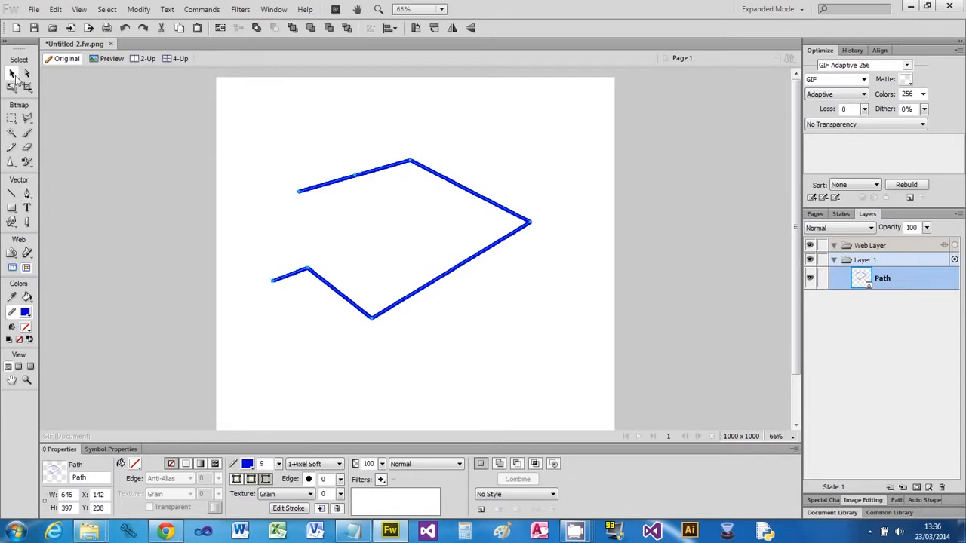
{"action": "left_click", "coordinate": [492, 360]}
{"action": "left_click_drag", "start_coordinate": [451, 277], "coordinate": [517, 226]}
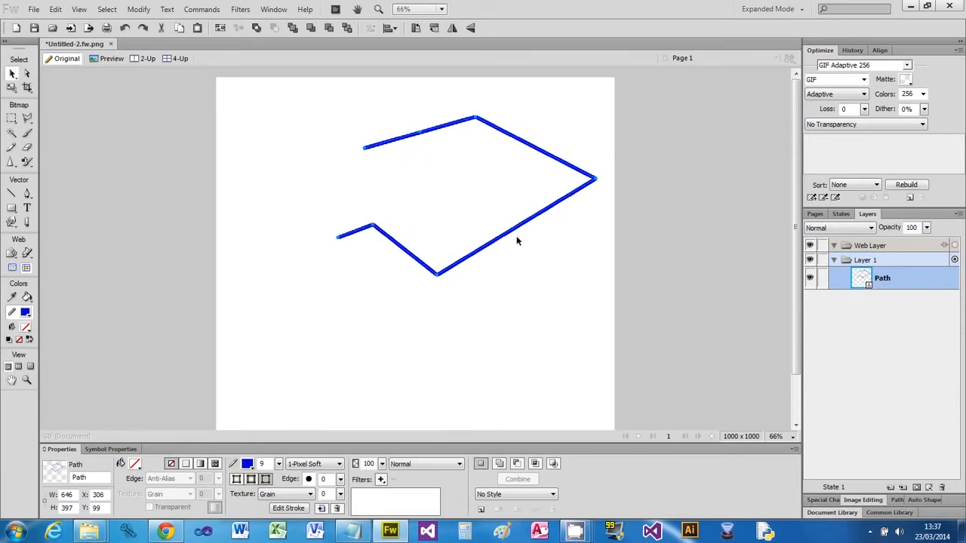
Step: Continue the path from its lower-left end with five more straight segments curving below it to the right, and deselect it
{"action": "left_click", "coordinate": [28, 194]}
{"action": "left_click", "coordinate": [337, 240]}
{"action": "left_click", "coordinate": [294, 292]}
{"action": "left_click", "coordinate": [370, 374]}
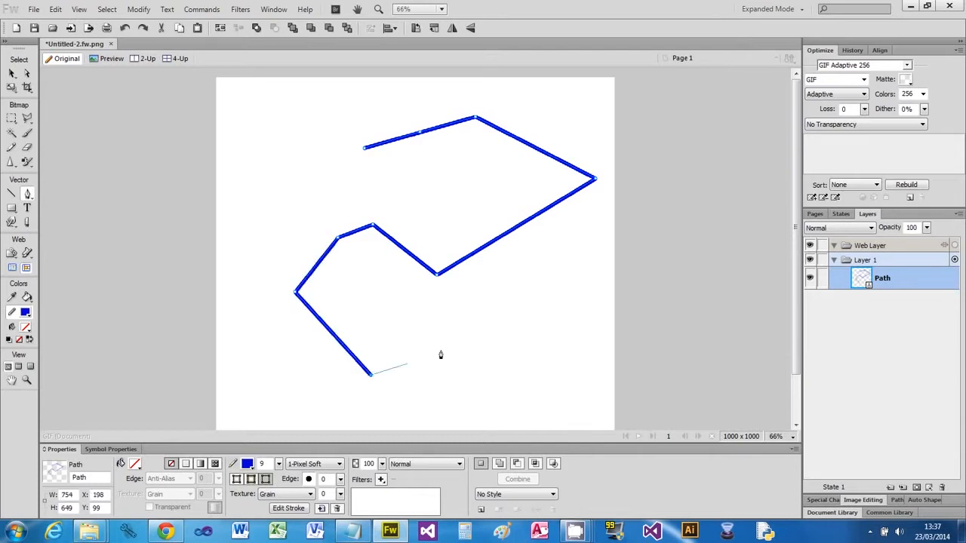
{"action": "left_click", "coordinate": [474, 337]}
{"action": "left_click", "coordinate": [507, 290]}
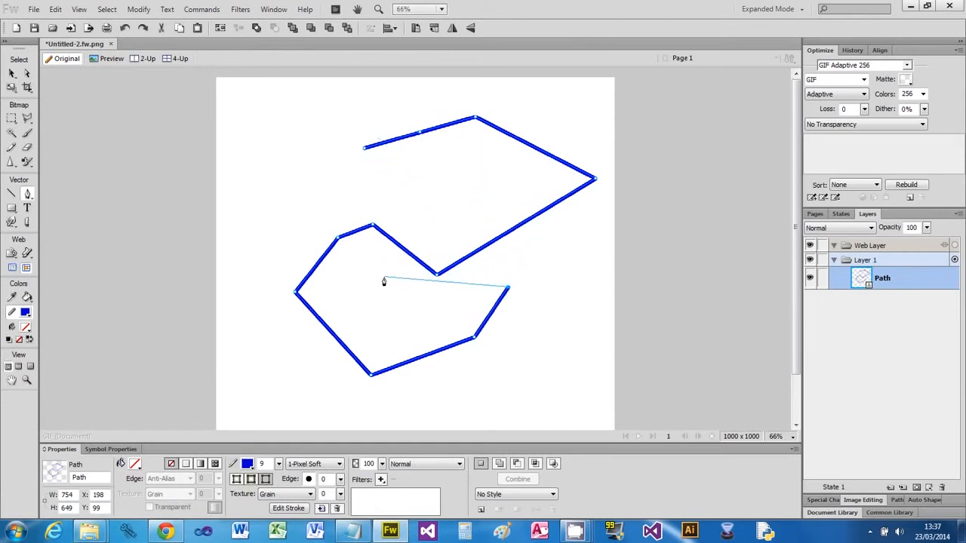
{"action": "left_click", "coordinate": [564, 282]}
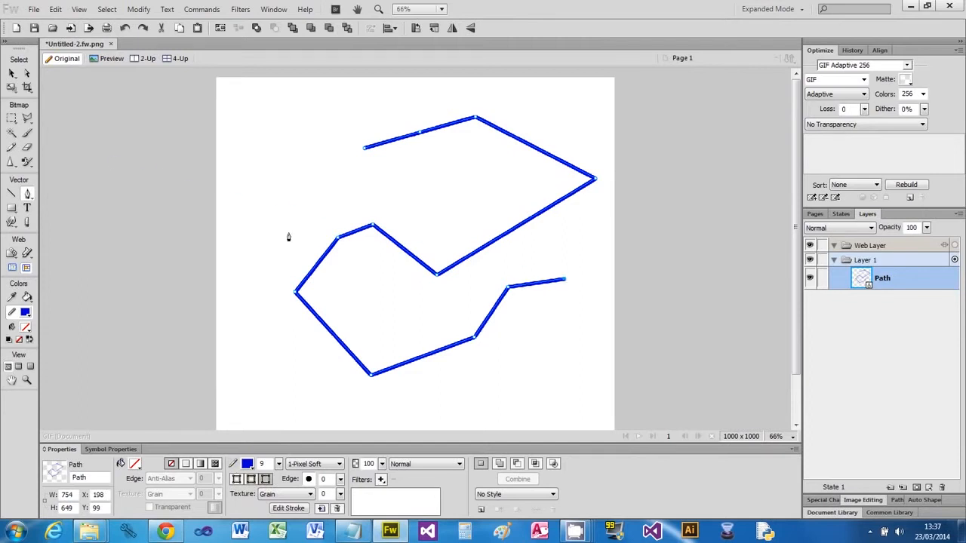
{"action": "left_click", "coordinate": [12, 74]}
{"action": "left_click", "coordinate": [27, 193]}
{"action": "left_click", "coordinate": [13, 75]}
{"action": "left_click", "coordinate": [133, 154]}
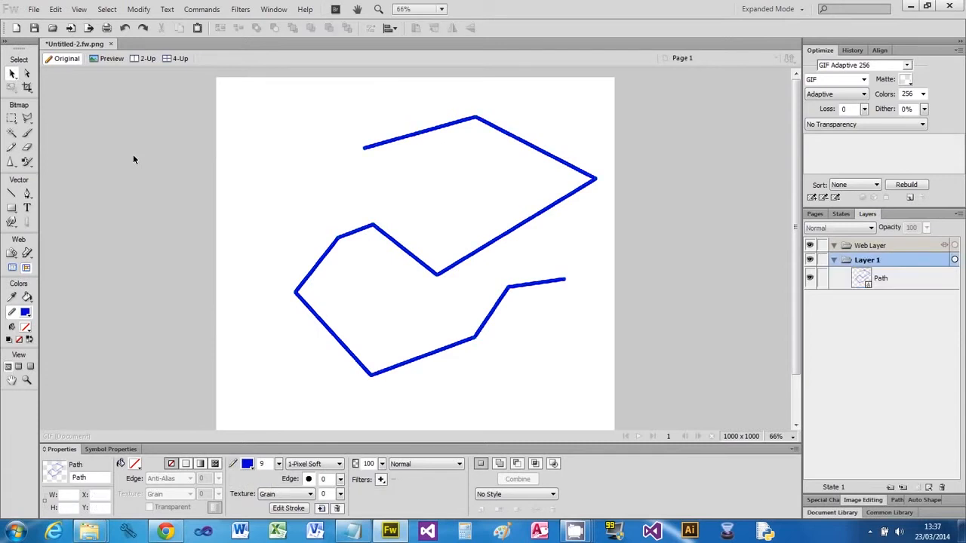
Step: Try to continue the path with a five-point line starting just below its lower-right end
{"action": "left_click", "coordinate": [27, 194]}
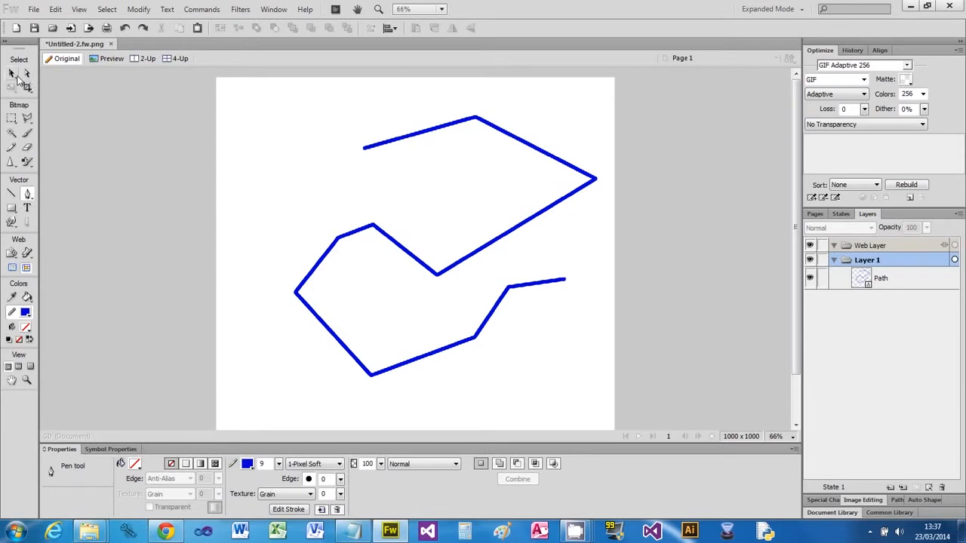
{"action": "left_click", "coordinate": [12, 74]}
{"action": "left_click", "coordinate": [441, 274]}
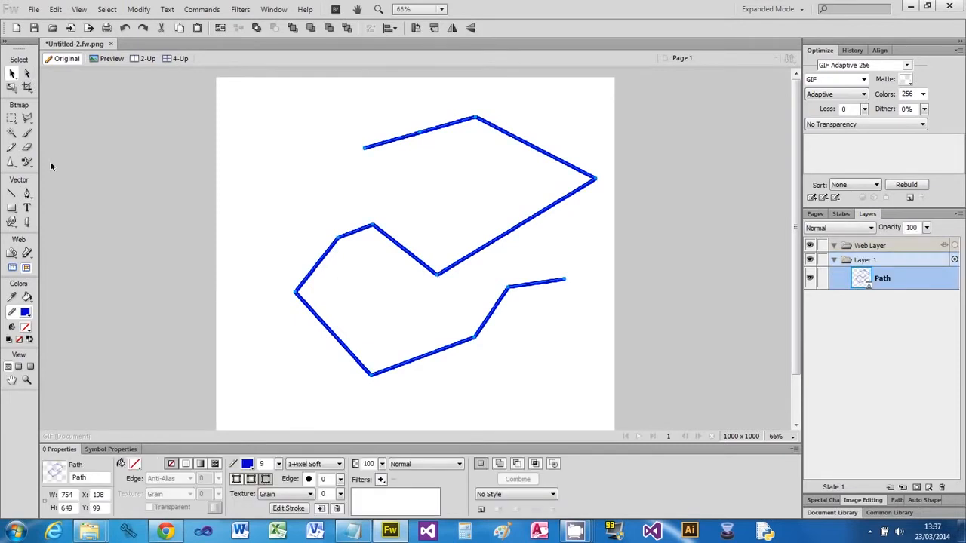
{"action": "left_click", "coordinate": [26, 197]}
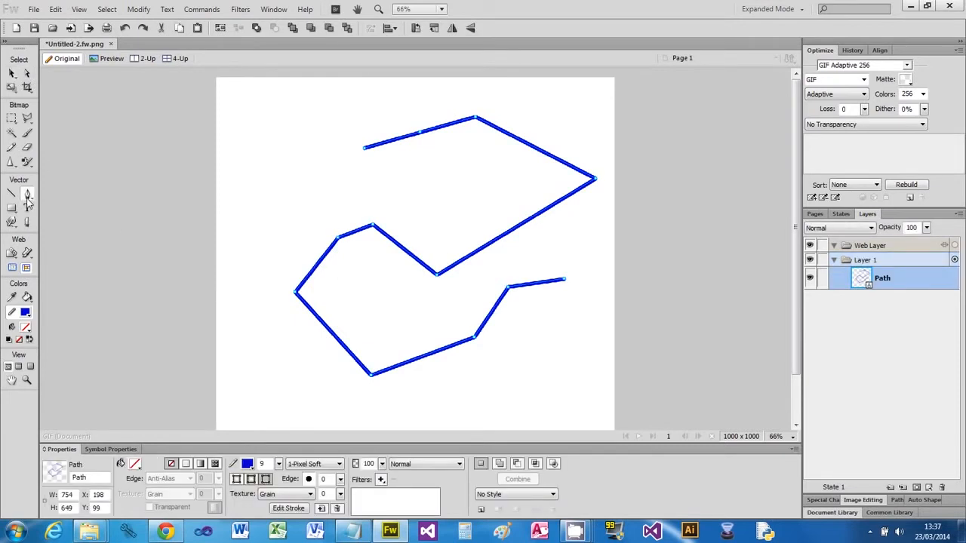
{"action": "left_click", "coordinate": [565, 290]}
{"action": "left_click", "coordinate": [561, 347]}
{"action": "left_click", "coordinate": [511, 385]}
{"action": "left_click", "coordinate": [448, 380]}
{"action": "left_click", "coordinate": [400, 406]}
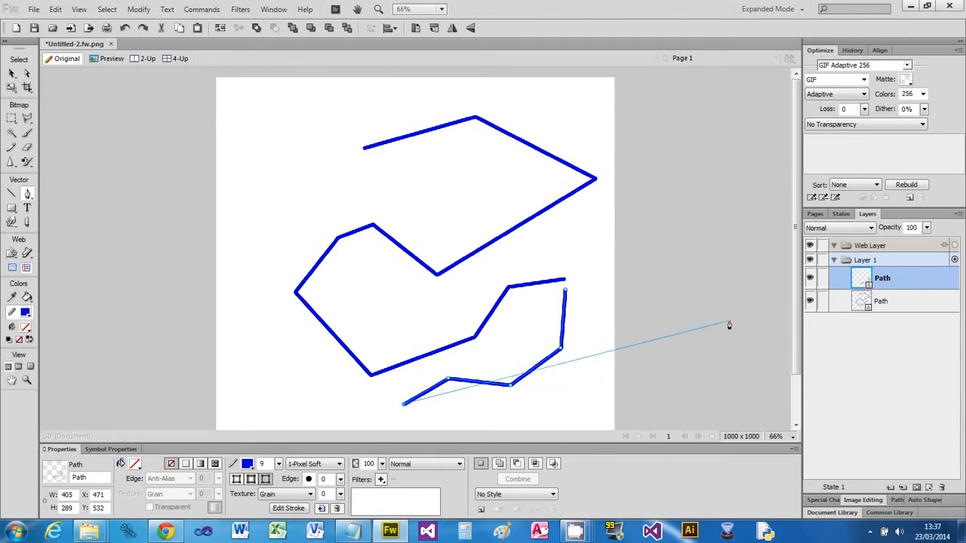
Step: Undo all points of the separate line started below the path's lower-right end
{"action": "key", "text": "ctrl+z"}
{"action": "key", "text": "ctrl+z"}
{"action": "key", "text": "ctrl+z"}
{"action": "key", "text": "ctrl+z"}
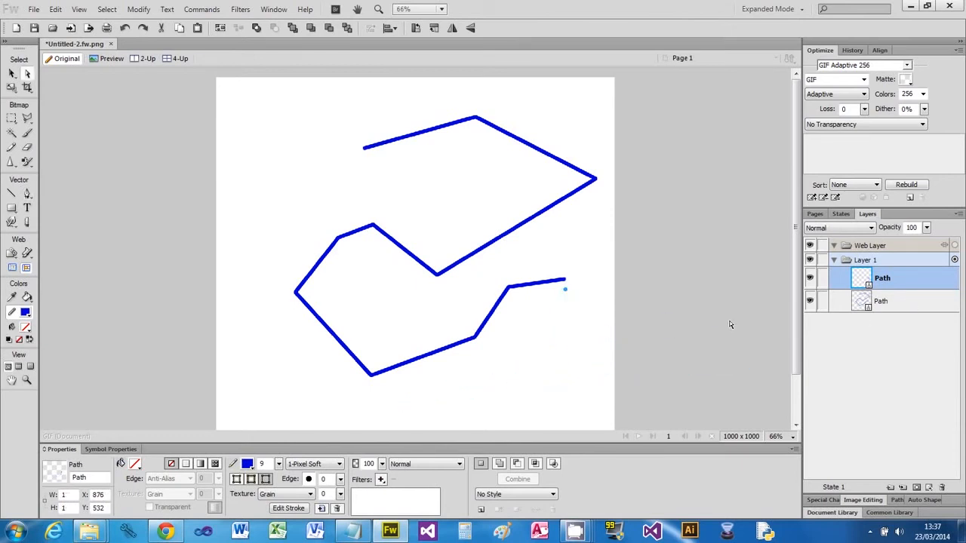
{"action": "key", "text": "ctrl+z"}
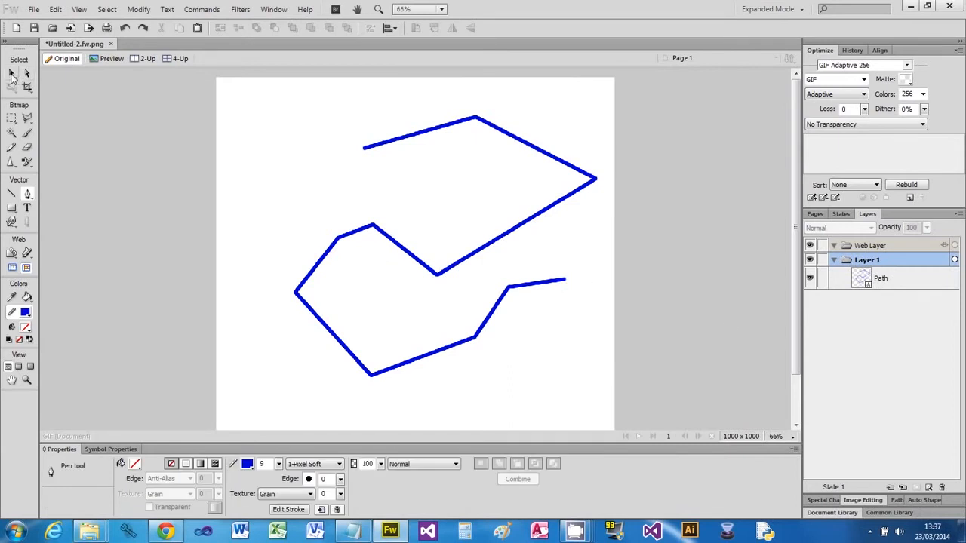
Step: Continue the path exactly from its lower-right endpoint with four segments running down and back to the left, and deselect it
{"action": "left_click", "coordinate": [13, 74]}
{"action": "left_click", "coordinate": [488, 317]}
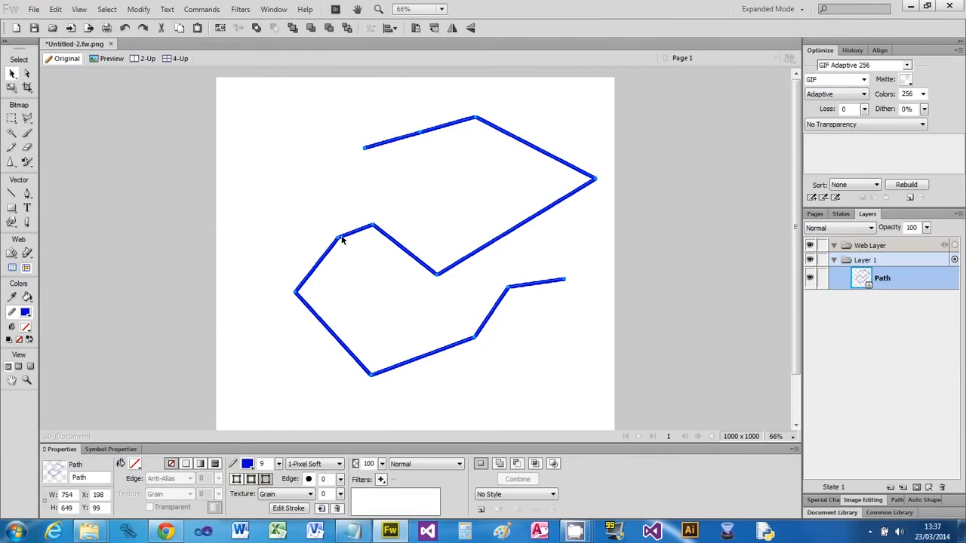
{"action": "left_click", "coordinate": [28, 194]}
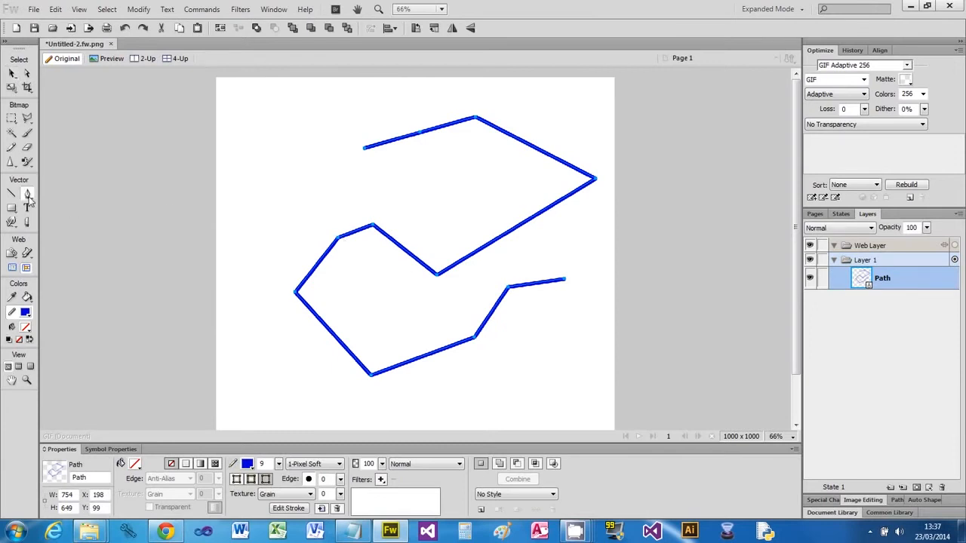
{"action": "left_click", "coordinate": [564, 282]}
{"action": "left_click", "coordinate": [572, 312]}
{"action": "left_click", "coordinate": [525, 372]}
{"action": "left_click", "coordinate": [431, 372]}
{"action": "left_click", "coordinate": [393, 398]}
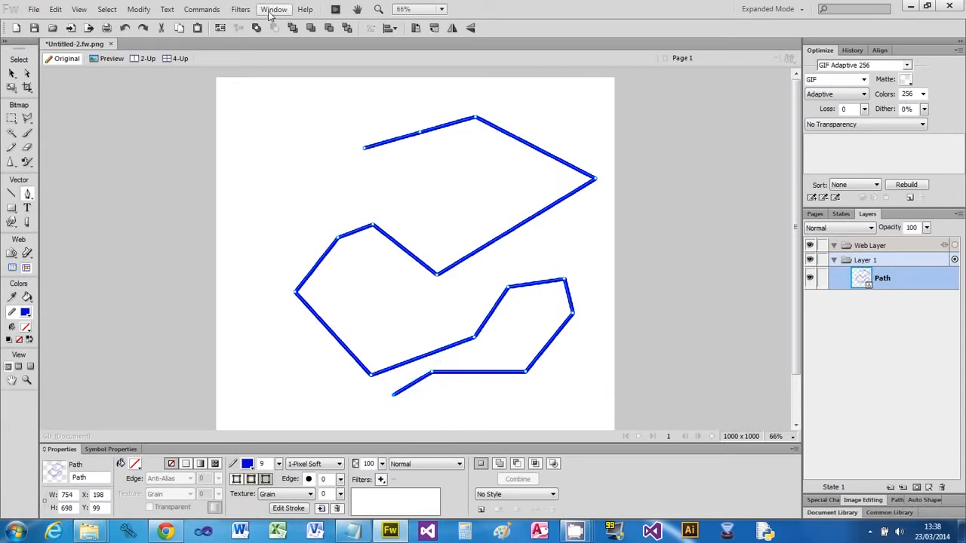
{"action": "left_click", "coordinate": [11, 73]}
{"action": "left_click", "coordinate": [180, 141]}
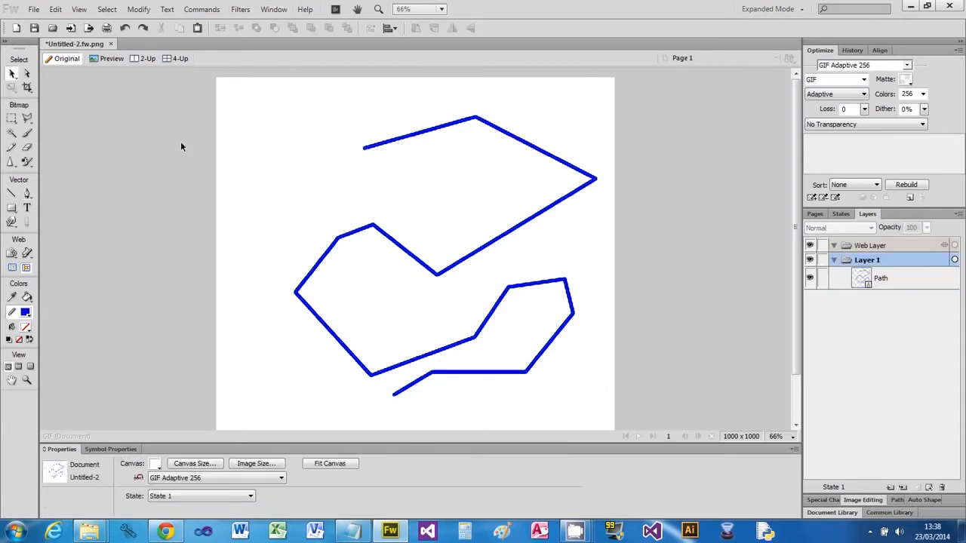
Step: Show the Path editing commands, and move the whole path left and slightly down to about X 89, Y 114
{"action": "left_click", "coordinate": [274, 9]}
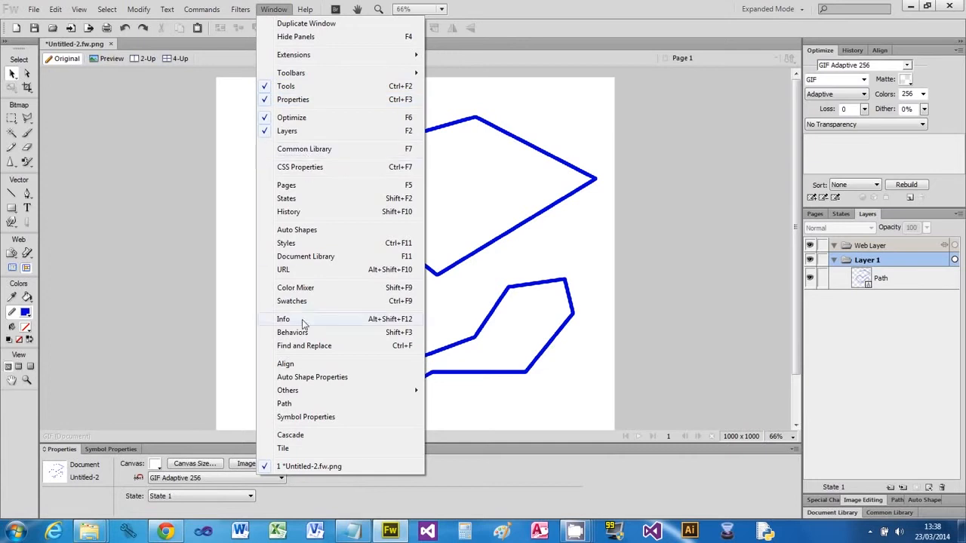
{"action": "left_click", "coordinate": [284, 404]}
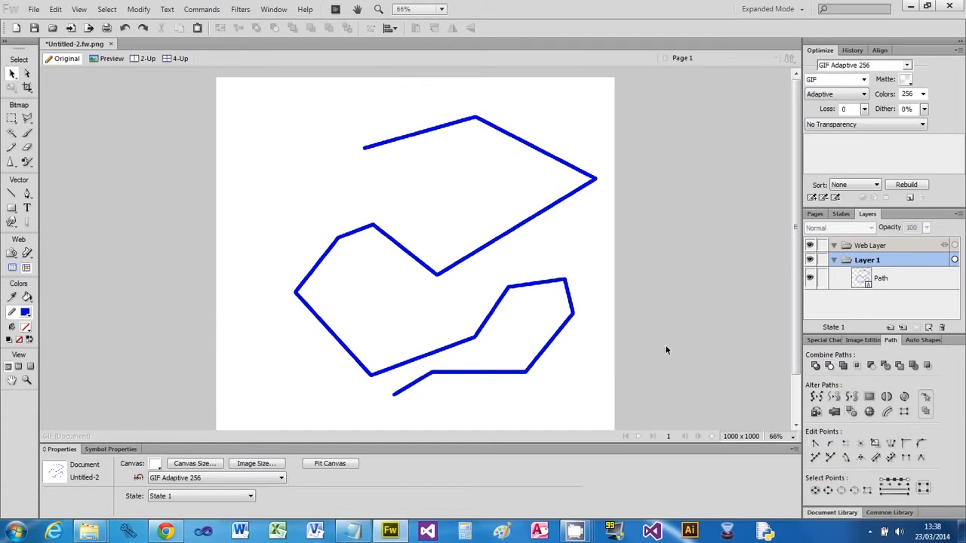
{"action": "left_click", "coordinate": [387, 146]}
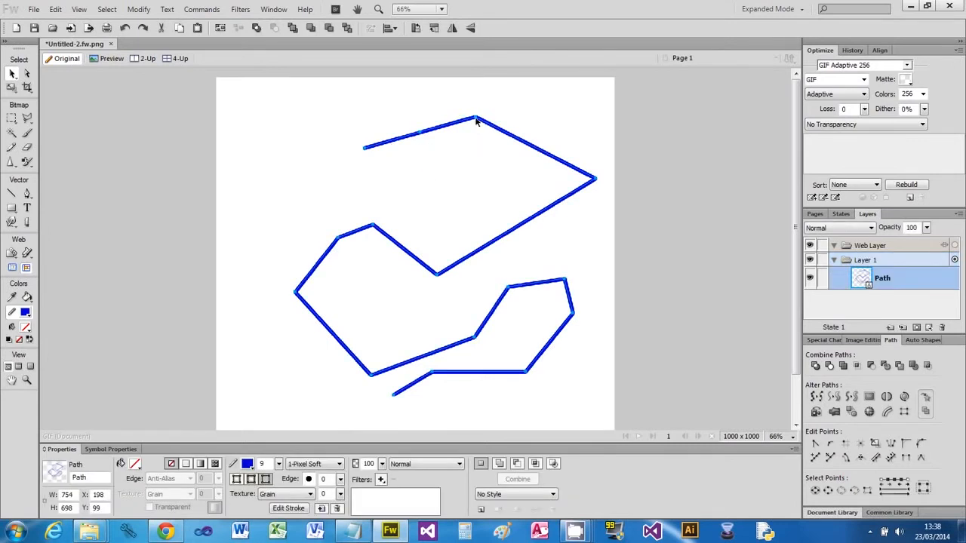
{"action": "left_click_drag", "start_coordinate": [426, 130], "coordinate": [384, 136]}
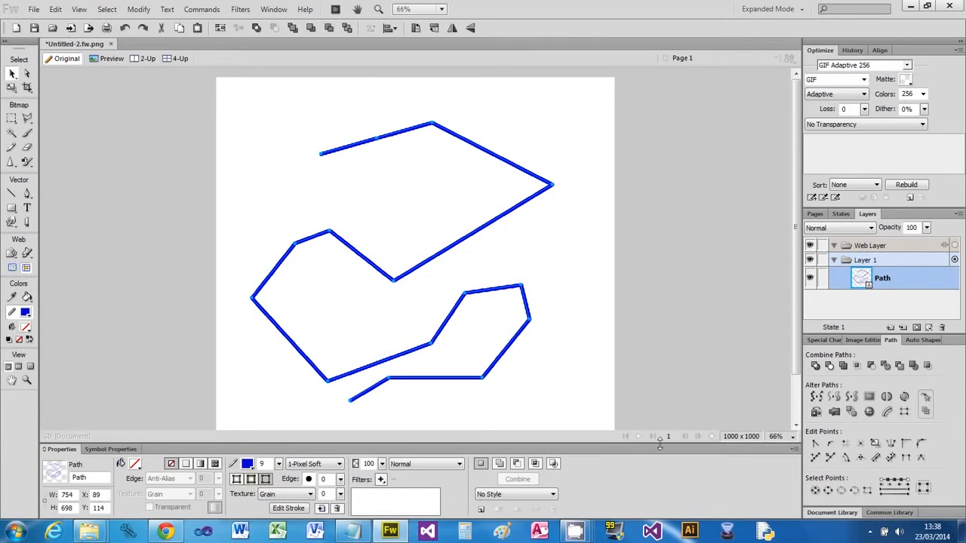
Step: Delete the path's upper-right corner point and convert the inner corner below it into a smooth curved point
{"action": "left_click", "coordinate": [27, 73]}
{"action": "key", "text": "Delete"}
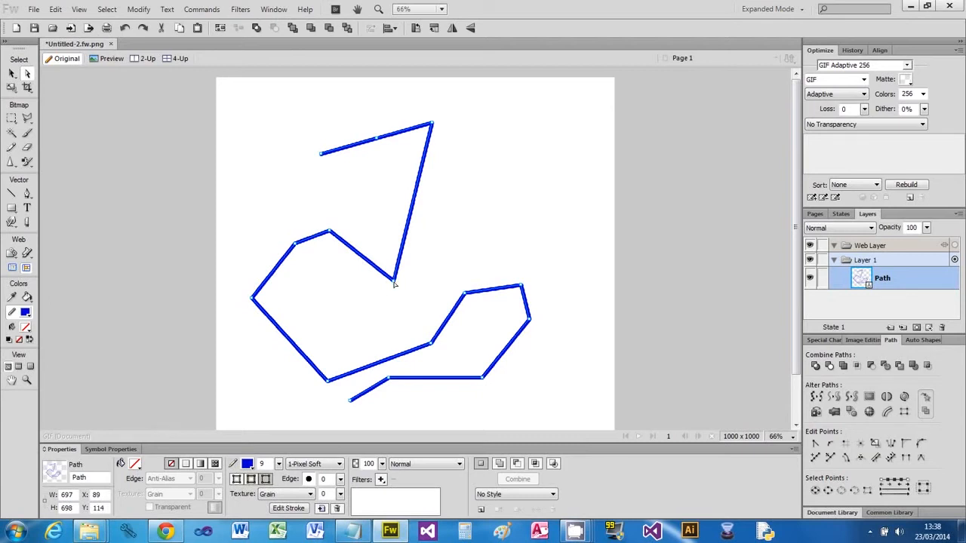
{"action": "left_click", "coordinate": [830, 445]}
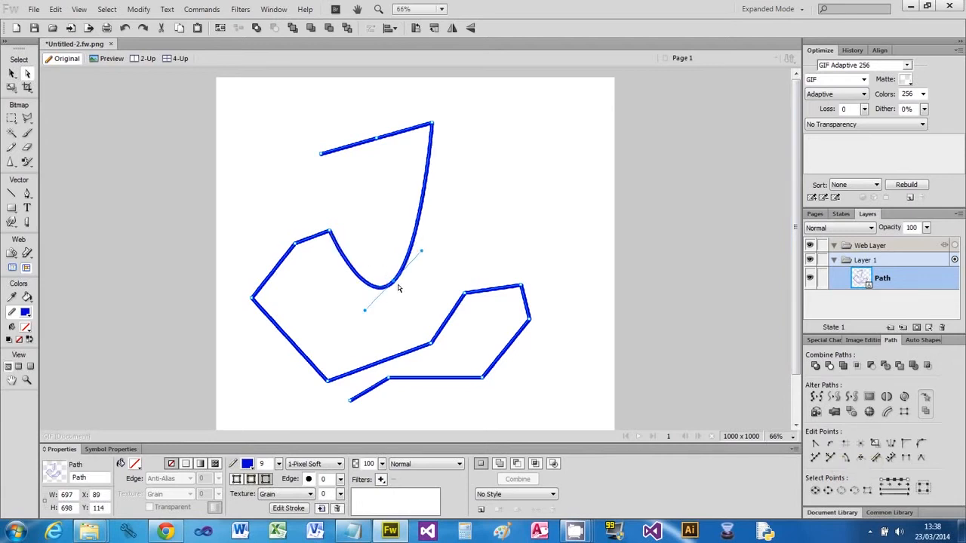
Step: Move the smooth point below the top segment up and to the right, reshape its curve with the handles, and deselect the path
{"action": "left_click_drag", "start_coordinate": [393, 284], "coordinate": [451, 238]}
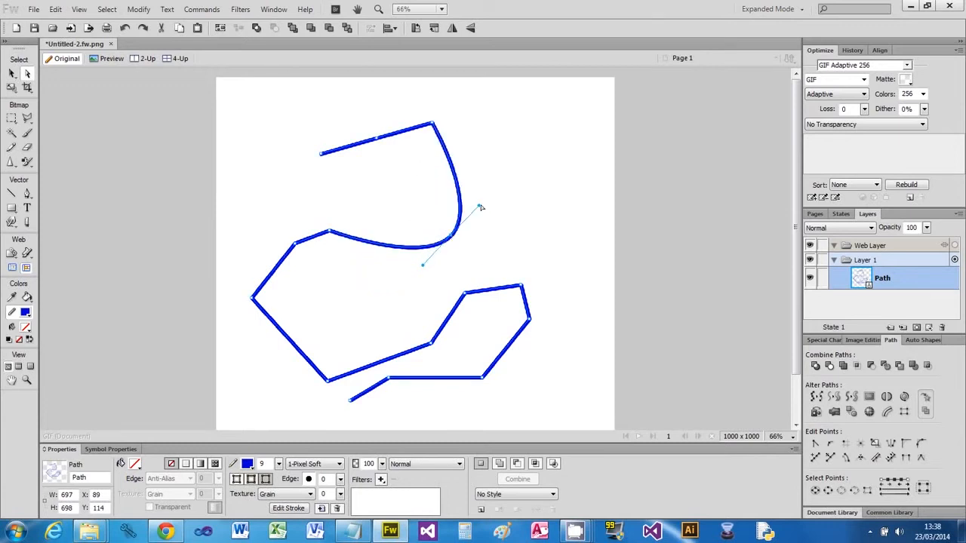
{"action": "left_click_drag", "start_coordinate": [479, 209], "coordinate": [494, 167]}
{"action": "left_click_drag", "start_coordinate": [428, 271], "coordinate": [400, 276]}
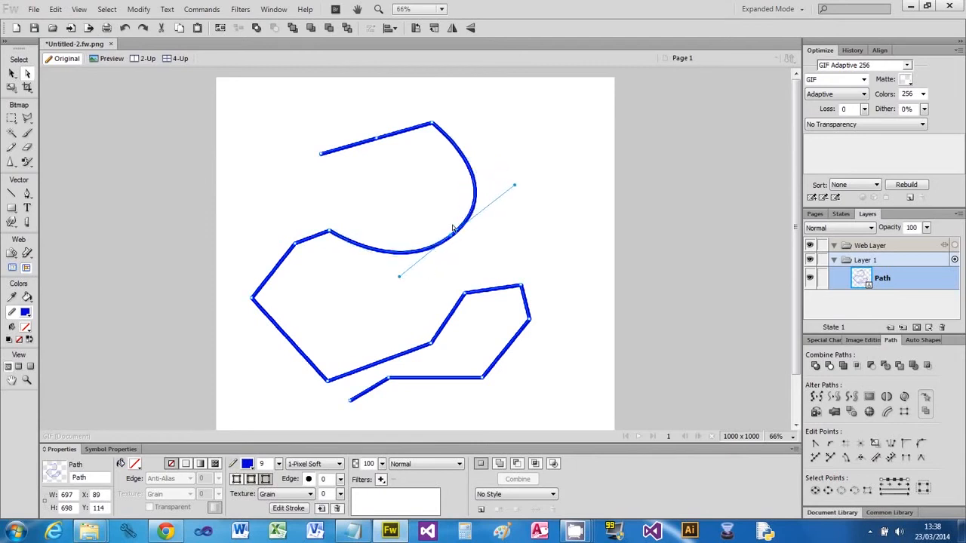
{"action": "left_click_drag", "start_coordinate": [451, 238], "coordinate": [420, 217]}
{"action": "left_click_drag", "start_coordinate": [485, 166], "coordinate": [479, 152]}
{"action": "left_click", "coordinate": [405, 284]}
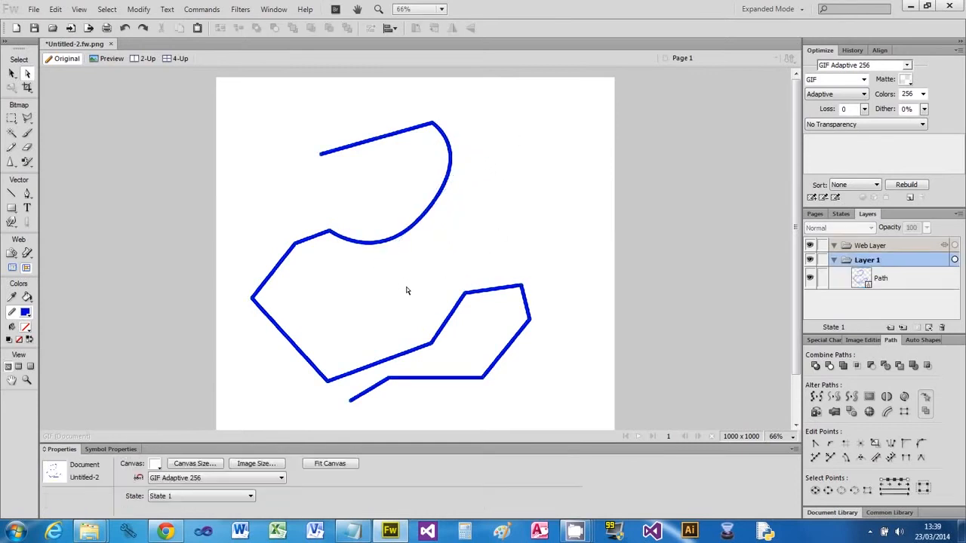
Step: Convert the upper-right corner of the lower loop into a smooth point, shift it slightly left, adjust its handles, and deselect the path
{"action": "left_click", "coordinate": [521, 289]}
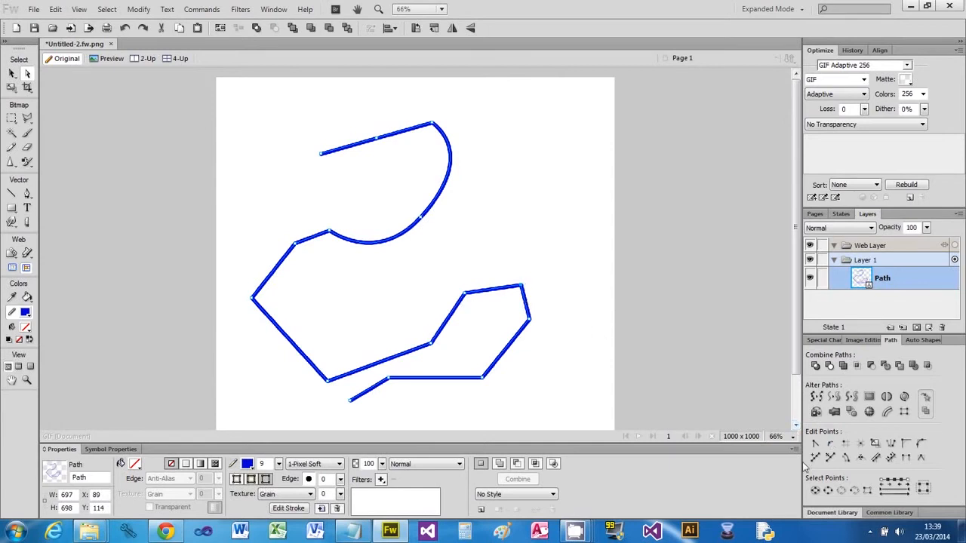
{"action": "left_click", "coordinate": [837, 455]}
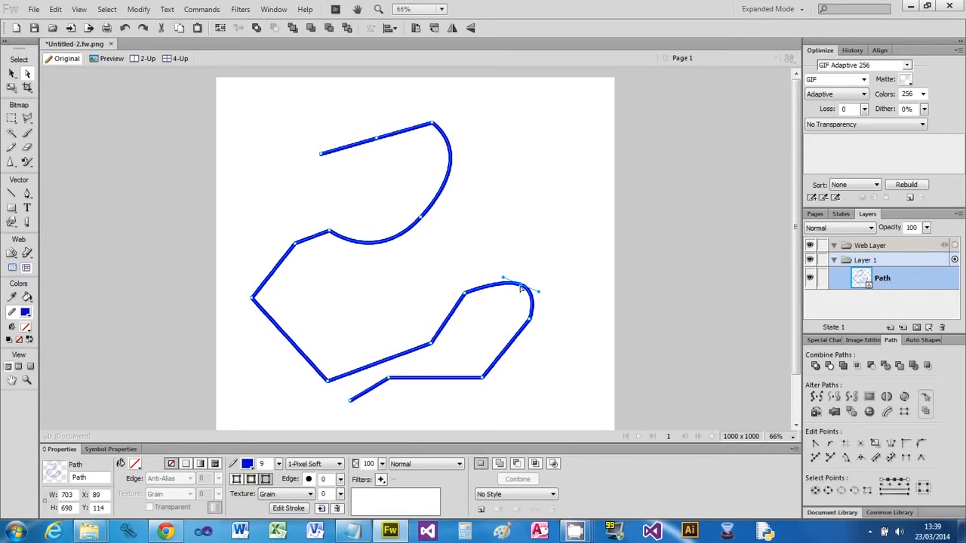
{"action": "left_click_drag", "start_coordinate": [520, 288], "coordinate": [492, 277]}
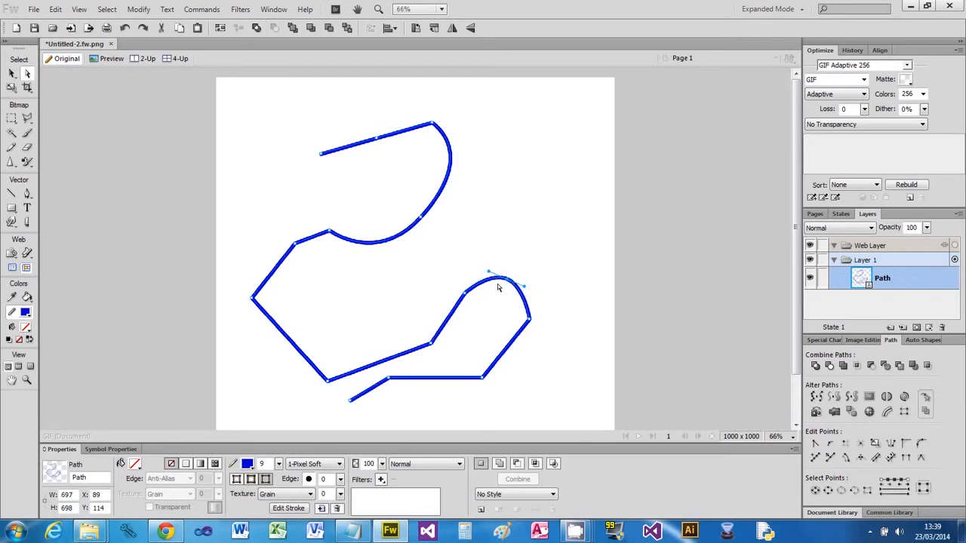
{"action": "left_click_drag", "start_coordinate": [490, 275], "coordinate": [476, 276]}
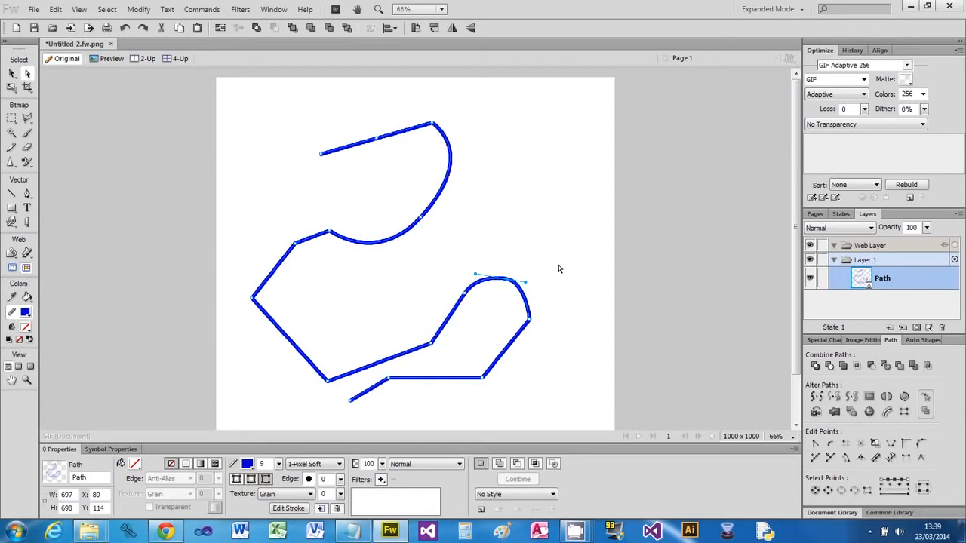
{"action": "mouse_move", "coordinate": [526, 284]}
{"action": "left_mouse_down"}
{"action": "mouse_move", "coordinate": [628, 283]}
{"action": "mouse_move", "coordinate": [530, 284]}
{"action": "left_mouse_up"}
{"action": "left_click", "coordinate": [531, 265]}
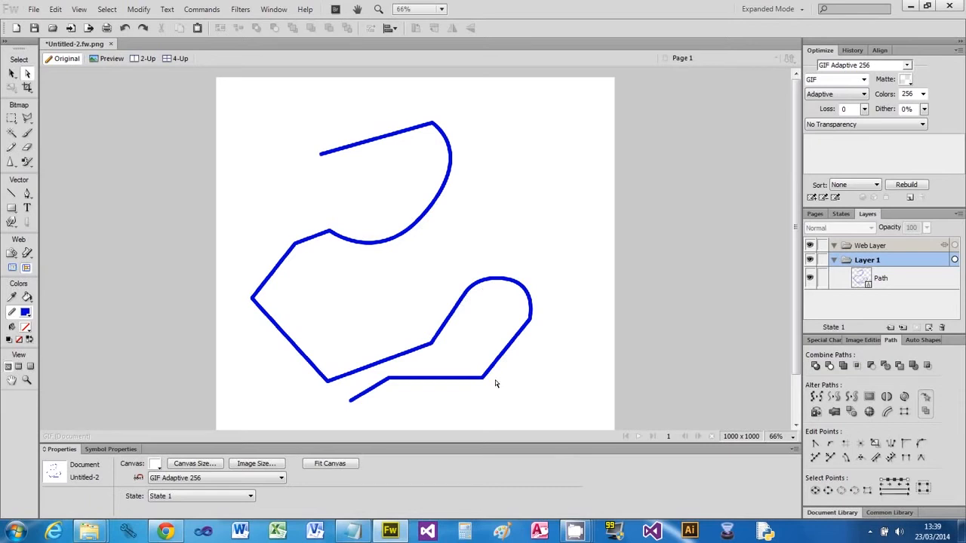
Step: Convert the two corner points on the left side of the lower loop into smooth points
{"action": "left_click", "coordinate": [431, 344]}
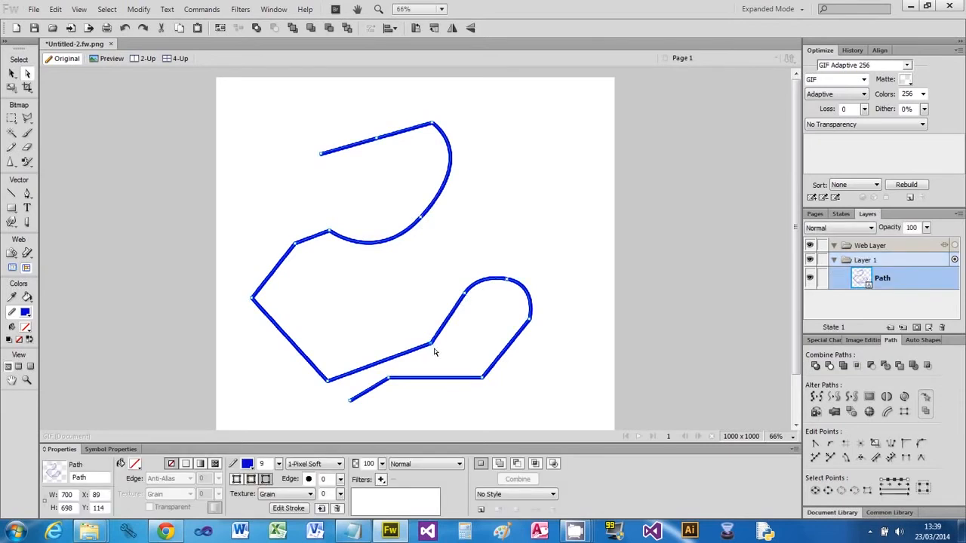
{"action": "left_click", "coordinate": [830, 445]}
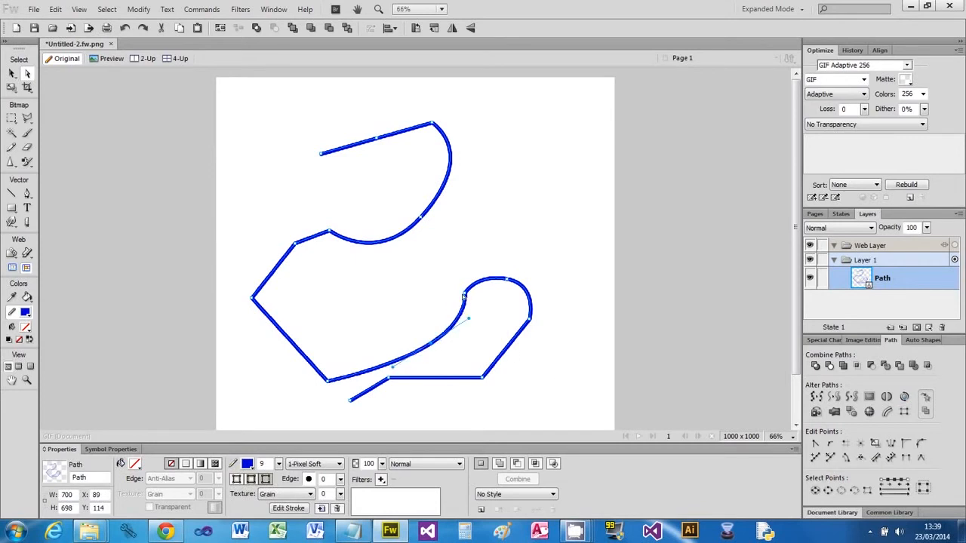
{"action": "left_click", "coordinate": [465, 296]}
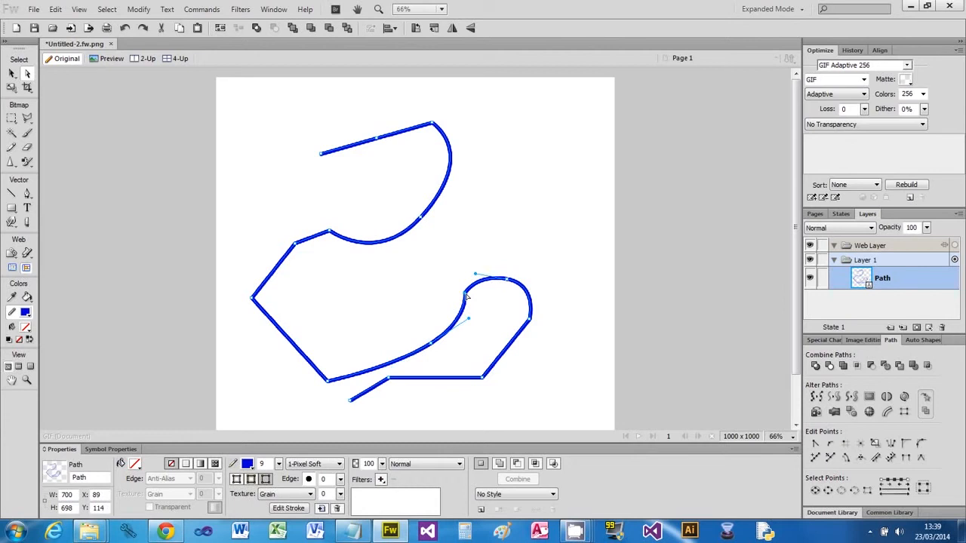
{"action": "left_click", "coordinate": [830, 444]}
Step: Shift the loop's upper-left smooth point slightly up and left, and rotate its handles to a steeper angle
{"action": "left_click_drag", "start_coordinate": [465, 296], "coordinate": [483, 270]}
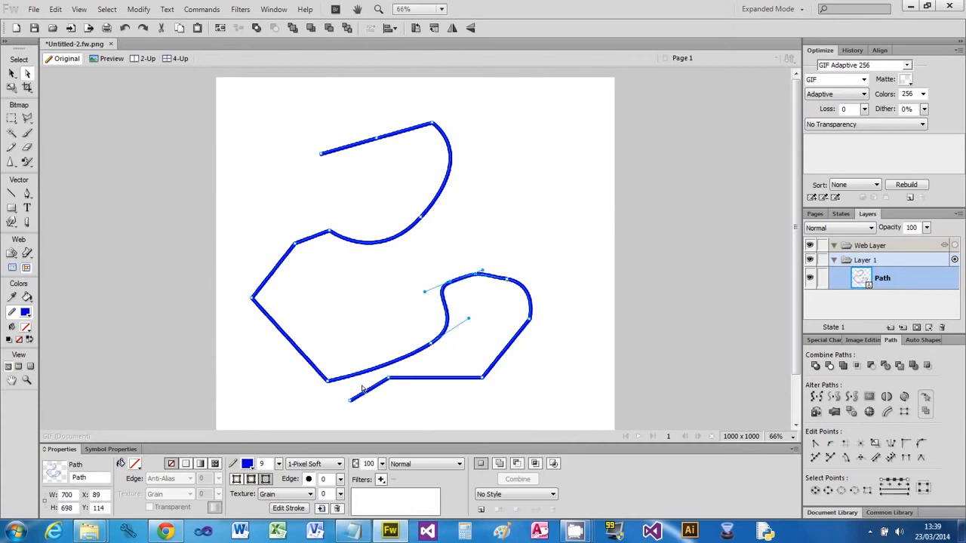
{"action": "left_click", "coordinate": [526, 253]}
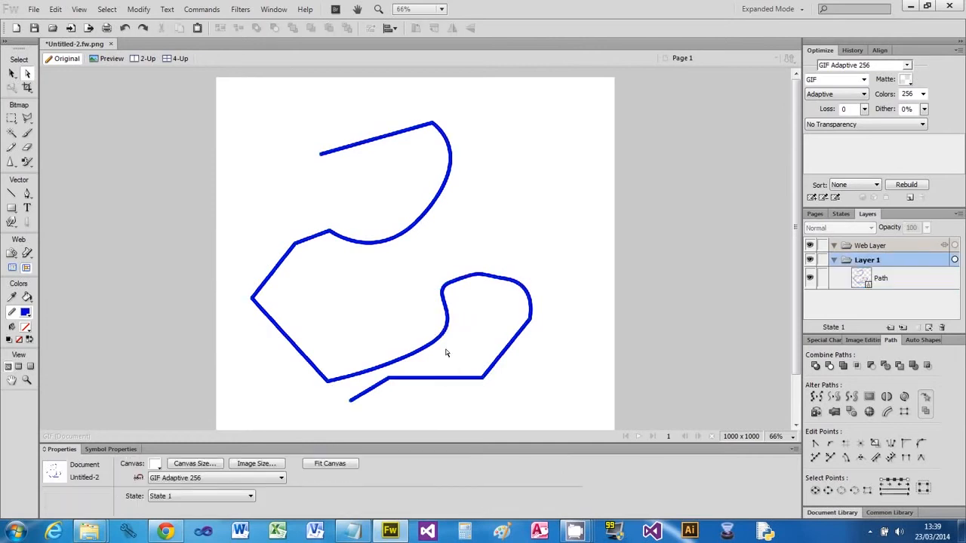
{"action": "left_click", "coordinate": [446, 278]}
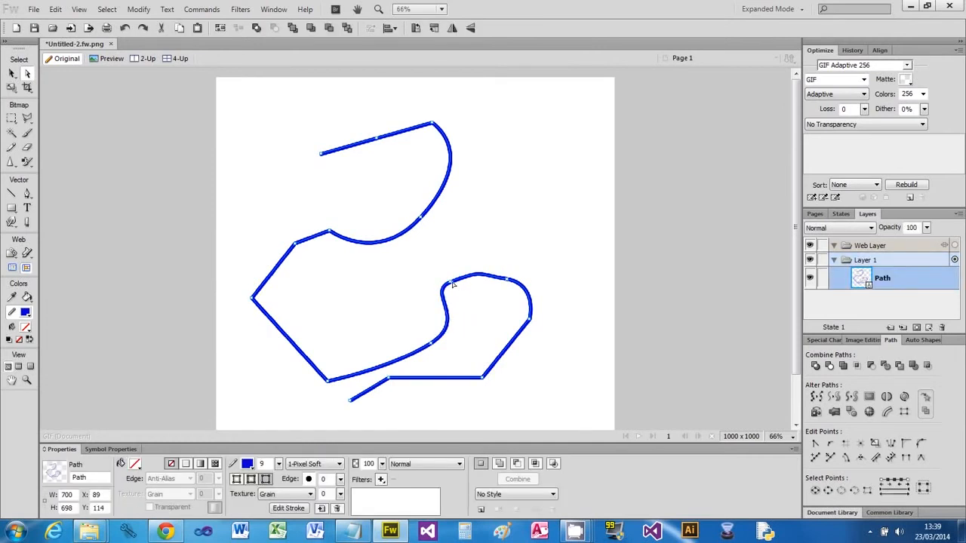
{"action": "left_click_drag", "start_coordinate": [452, 284], "coordinate": [440, 301]}
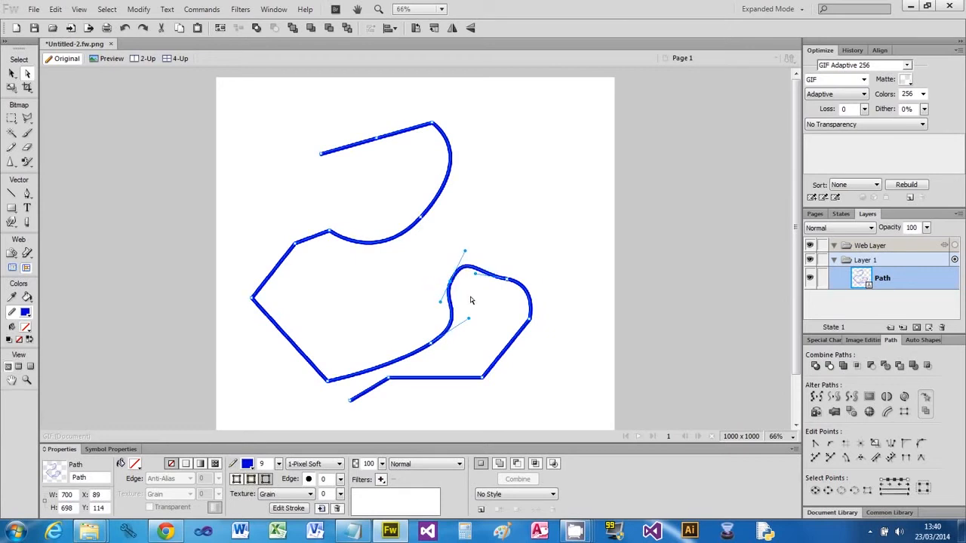
Step: Convert the smooth point at the upper right of the lower loop back to a straight corner, and move it to the right
{"action": "left_click", "coordinate": [507, 282]}
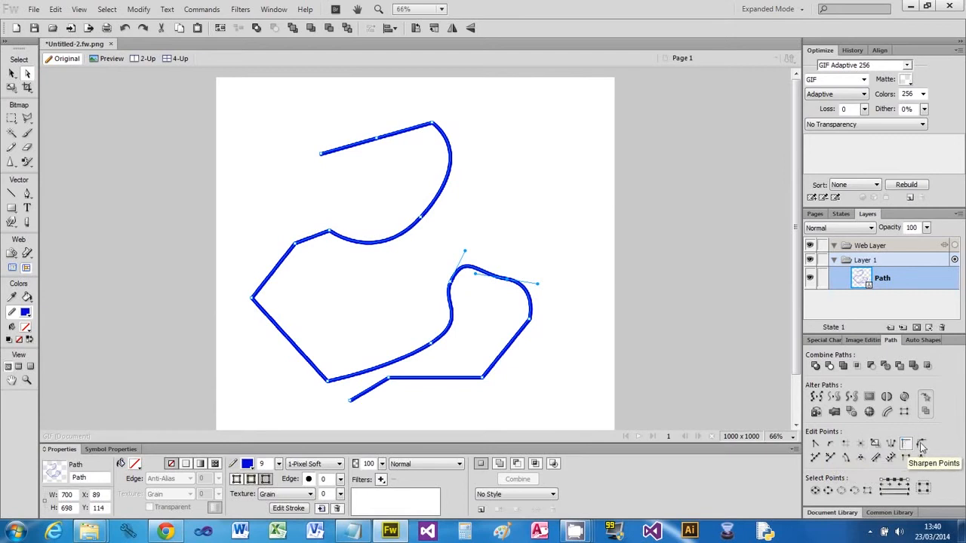
{"action": "left_click", "coordinate": [814, 445]}
{"action": "left_click", "coordinate": [531, 262]}
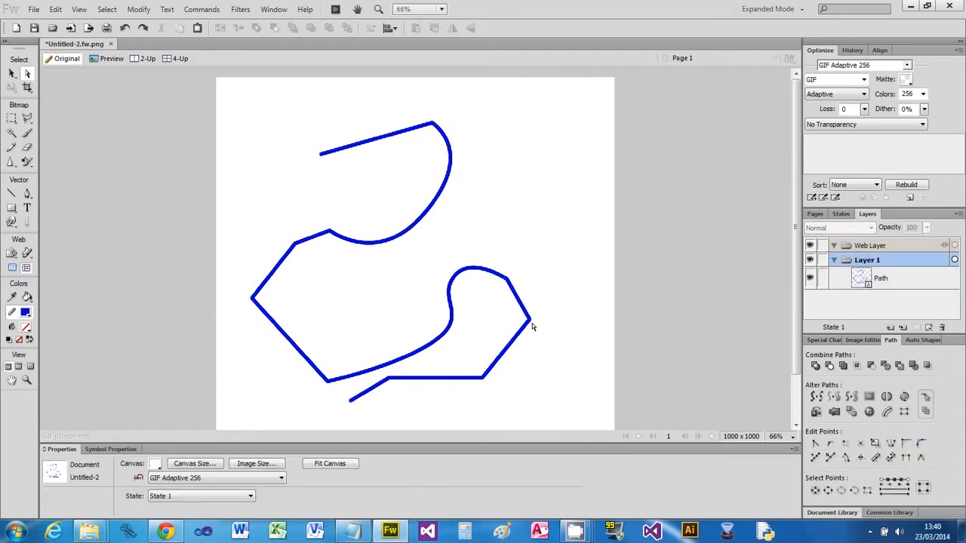
{"action": "left_click", "coordinate": [509, 283]}
{"action": "left_click_drag", "start_coordinate": [510, 283], "coordinate": [534, 284]}
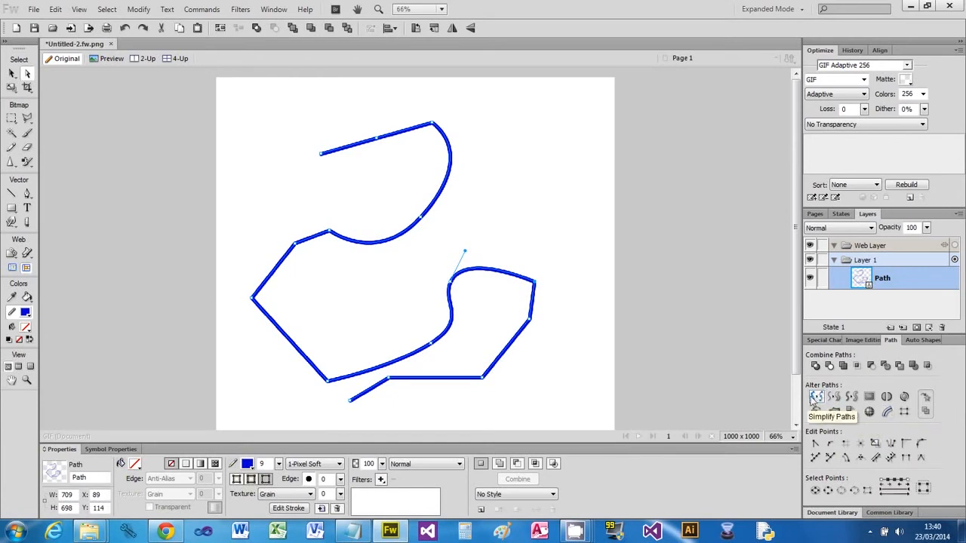
Step: Simplify the whole path with an amount of 17
{"action": "key", "text": "v"}
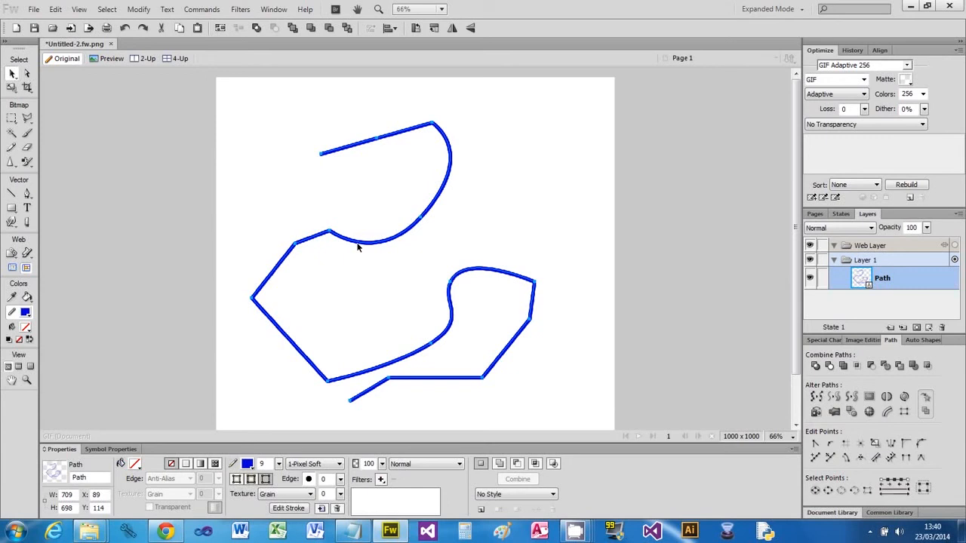
{"action": "left_click", "coordinate": [815, 397]}
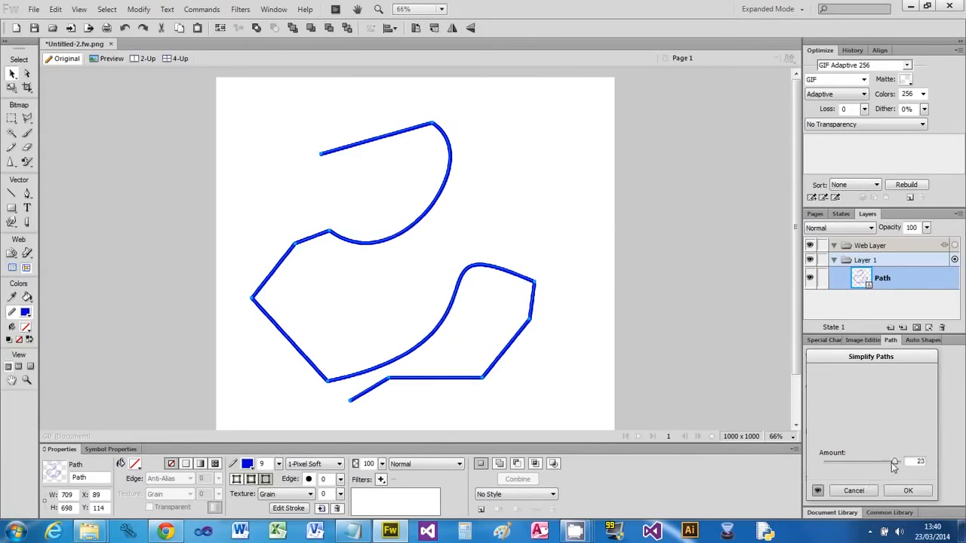
{"action": "mouse_move", "coordinate": [893, 462]}
{"action": "left_mouse_down"}
{"action": "mouse_move", "coordinate": [856, 466]}
{"action": "mouse_move", "coordinate": [878, 464]}
{"action": "left_mouse_up"}
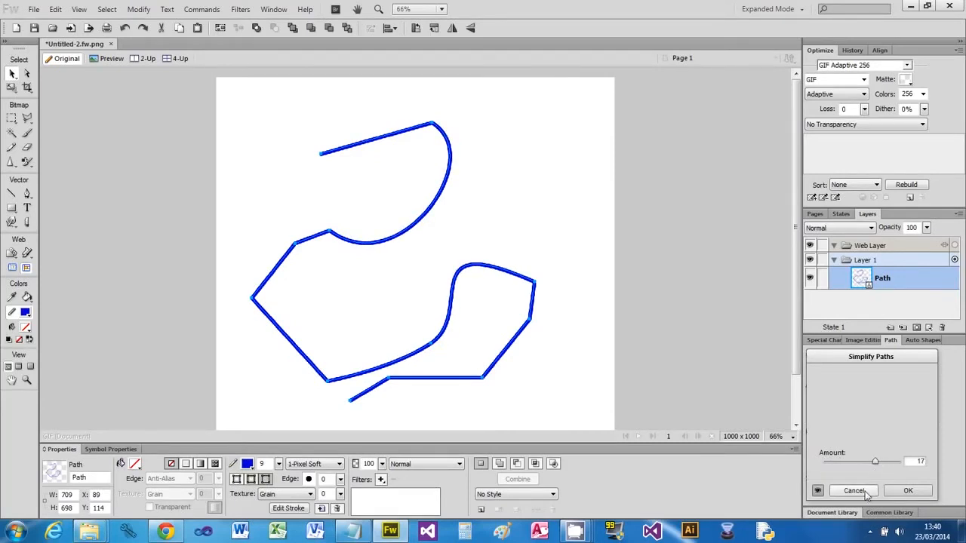
{"action": "left_click", "coordinate": [893, 491]}
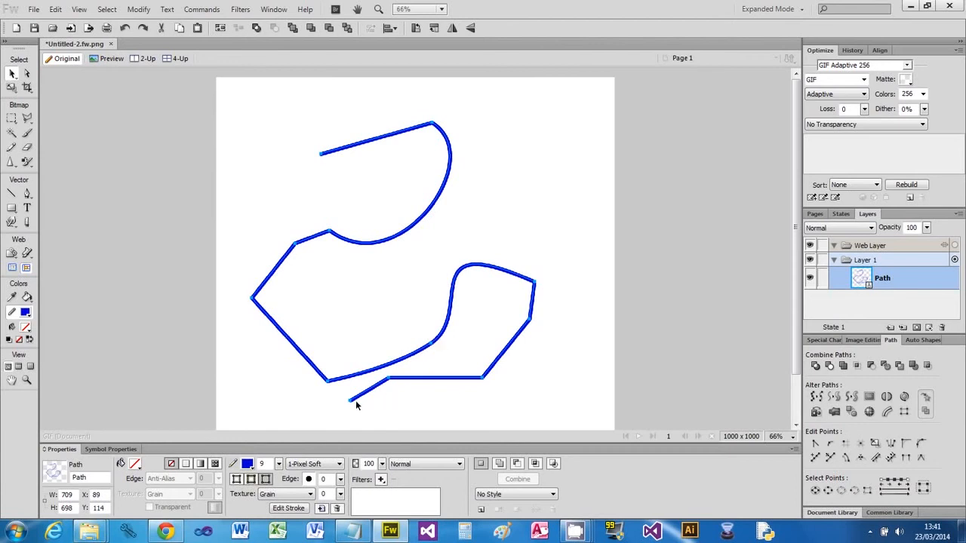
Step: Extend the path with the Pen tool from its lower endpoint, adding three straight segments leftward and up along the canvas's left edge
{"action": "left_click", "coordinate": [28, 73]}
{"action": "left_click", "coordinate": [32, 194]}
{"action": "left_click", "coordinate": [351, 404]}
{"action": "left_click", "coordinate": [250, 383]}
{"action": "left_click", "coordinate": [226, 295]}
{"action": "left_click", "coordinate": [226, 141]}
{"action": "left_click", "coordinate": [11, 73]}
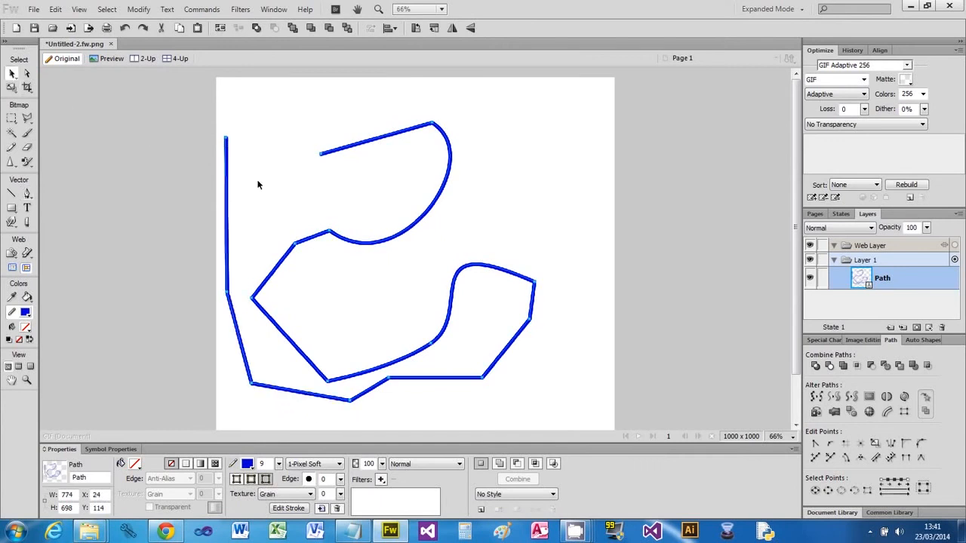
Step: Close the path automatically with a straight segment between its left and upper-middle endpoints
{"action": "key", "text": "a"}
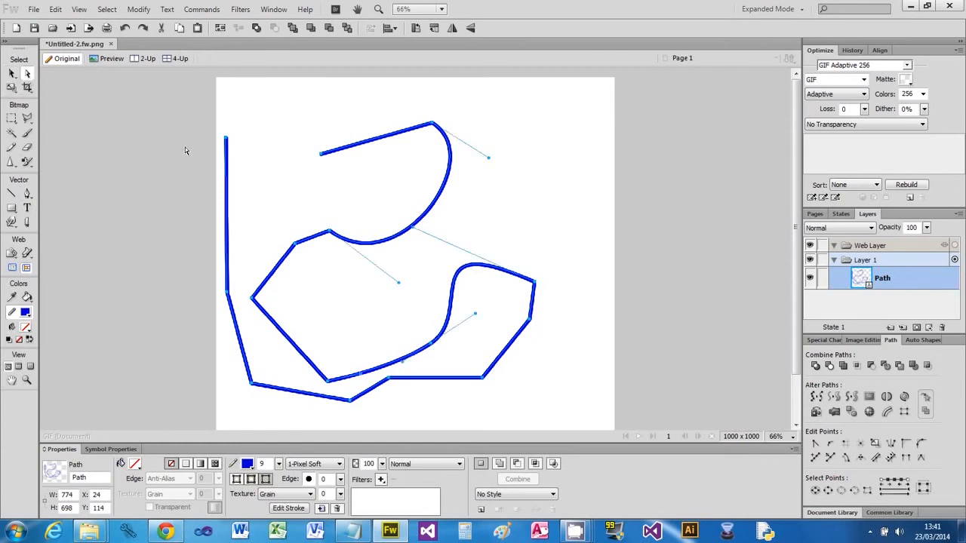
{"action": "left_click", "coordinate": [226, 141]}
{"action": "left_click", "coordinate": [887, 398]}
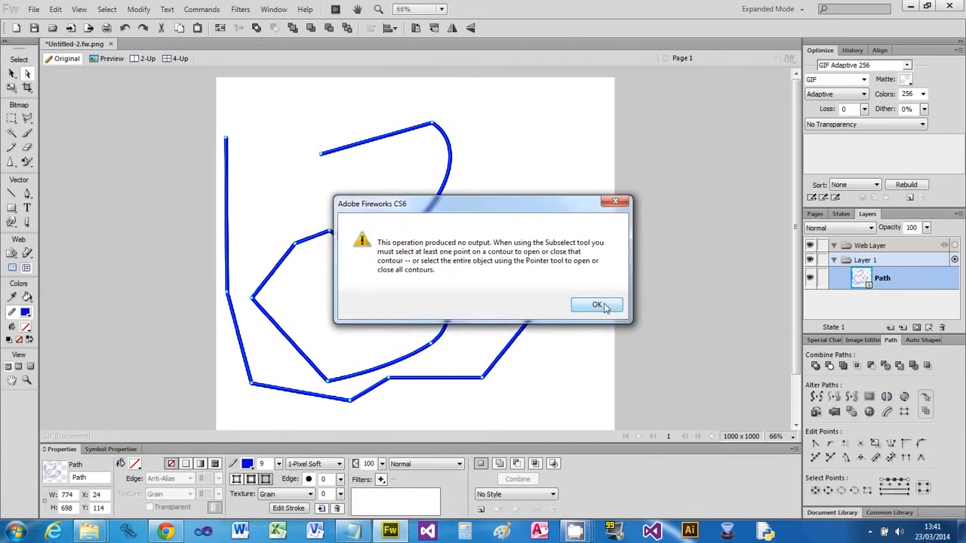
{"action": "left_click", "coordinate": [597, 305]}
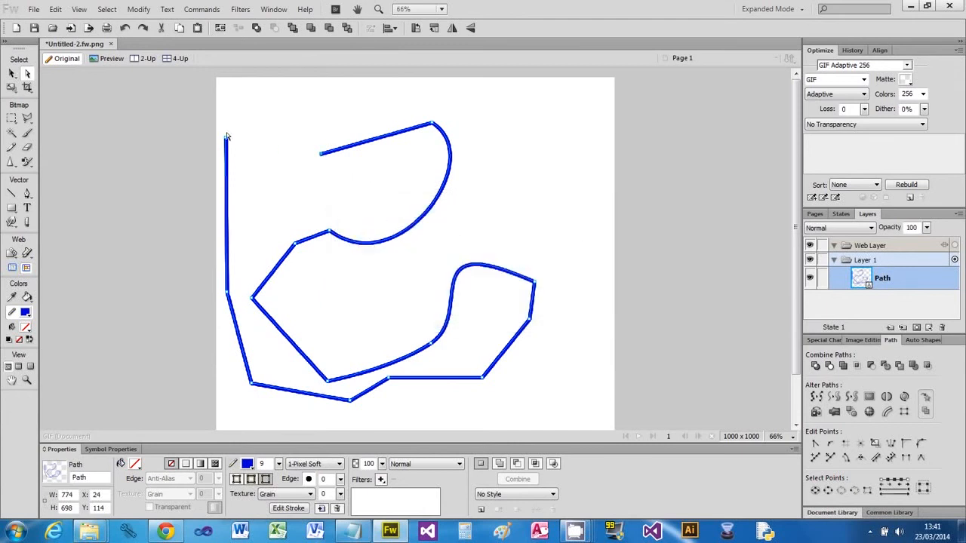
{"action": "left_click", "coordinate": [889, 397]}
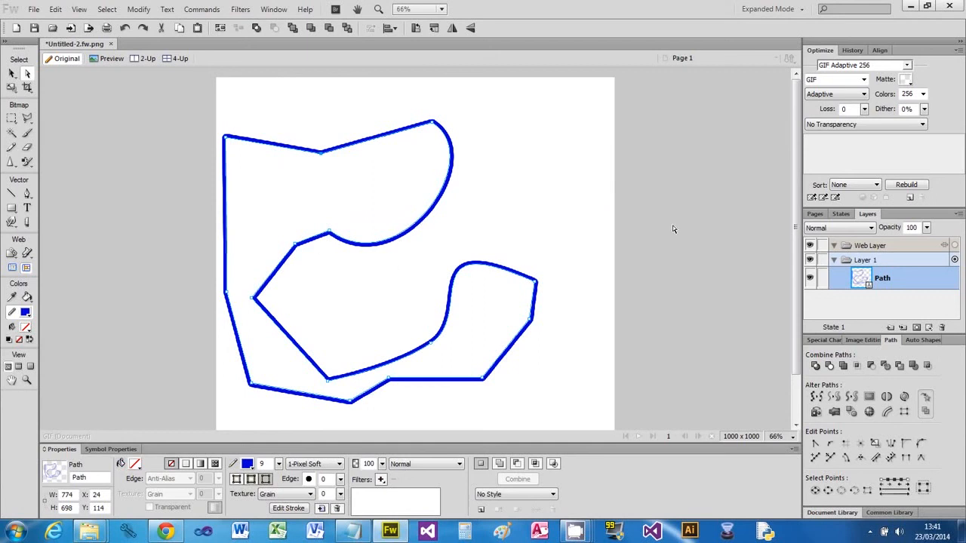
Step: Toggle the path repeatedly between closed and open, ending with it open
{"action": "left_click", "coordinate": [884, 398]}
{"action": "left_click", "coordinate": [884, 398]}
{"action": "left_click", "coordinate": [884, 398]}
{"action": "left_click", "coordinate": [885, 397]}
{"action": "left_click", "coordinate": [888, 398]}
Step: Continue the path by hand from its upper-middle endpoint with four points around the upper left, closing it at the left endpoint
{"action": "key", "text": "p"}
{"action": "left_click", "coordinate": [329, 126]}
{"action": "left_click", "coordinate": [318, 102]}
{"action": "left_click", "coordinate": [255, 98]}
{"action": "left_click", "coordinate": [229, 99]}
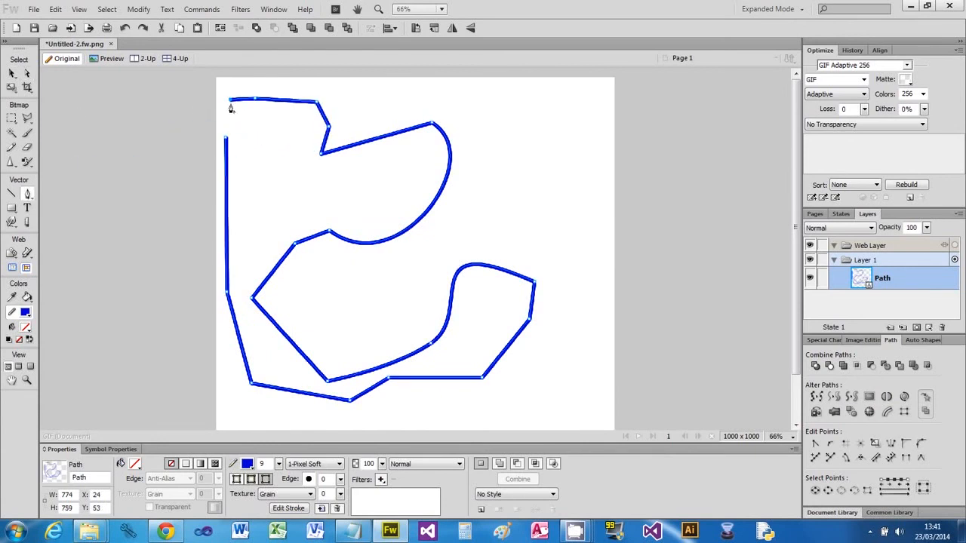
{"action": "left_click", "coordinate": [226, 141]}
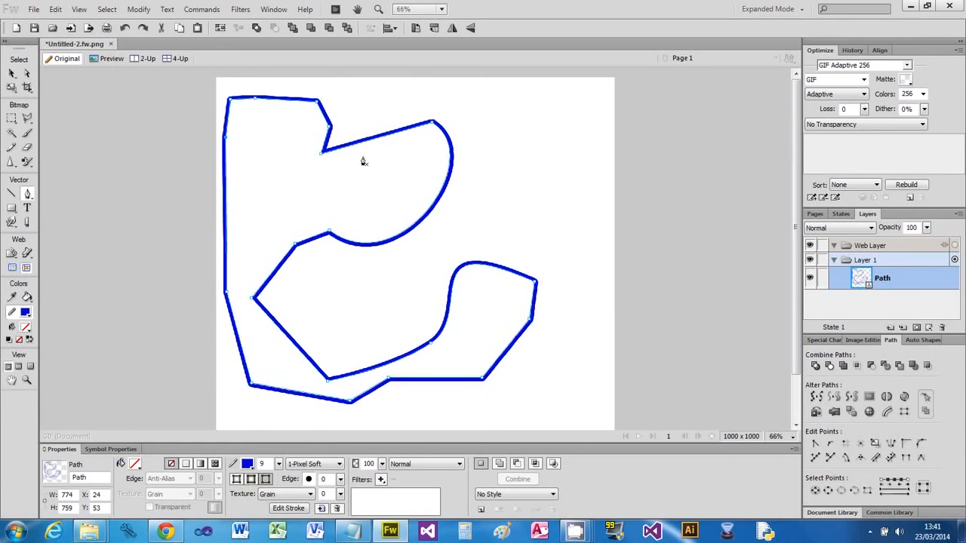
Step: Undo the hand-drawn segments at the upper left and return to the automatically closed path
{"action": "key", "text": "ctrl+z"}
{"action": "key", "text": "ctrl+z"}
{"action": "key", "text": "ctrl+z"}
{"action": "key", "text": "ctrl+z"}
{"action": "key", "text": "ctrl+z"}
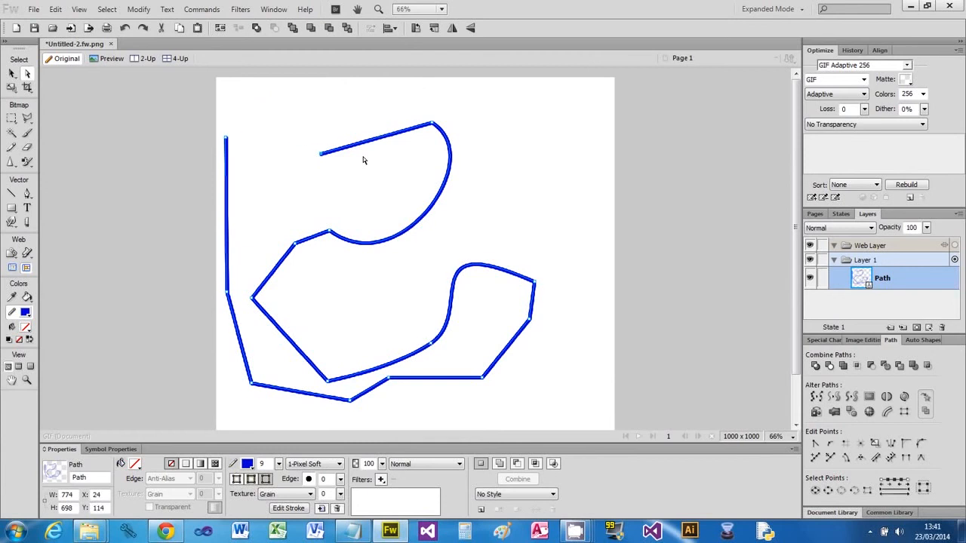
{"action": "key", "text": "ctrl+z"}
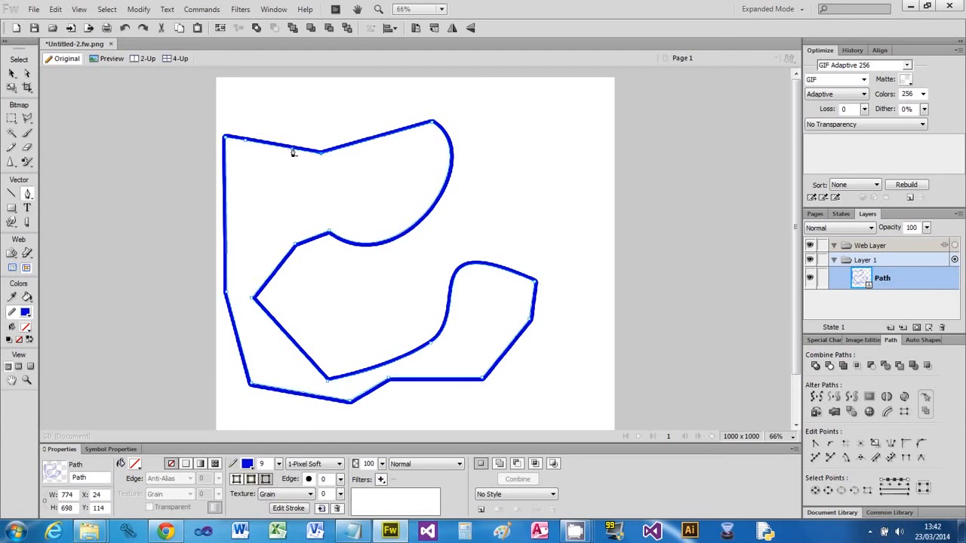
Step: Raise the left added point on the closing edge to about Y 35, and try moving the right added point upward
{"action": "left_click", "coordinate": [26, 74]}
{"action": "left_click_drag", "start_coordinate": [224, 136], "coordinate": [226, 90]}
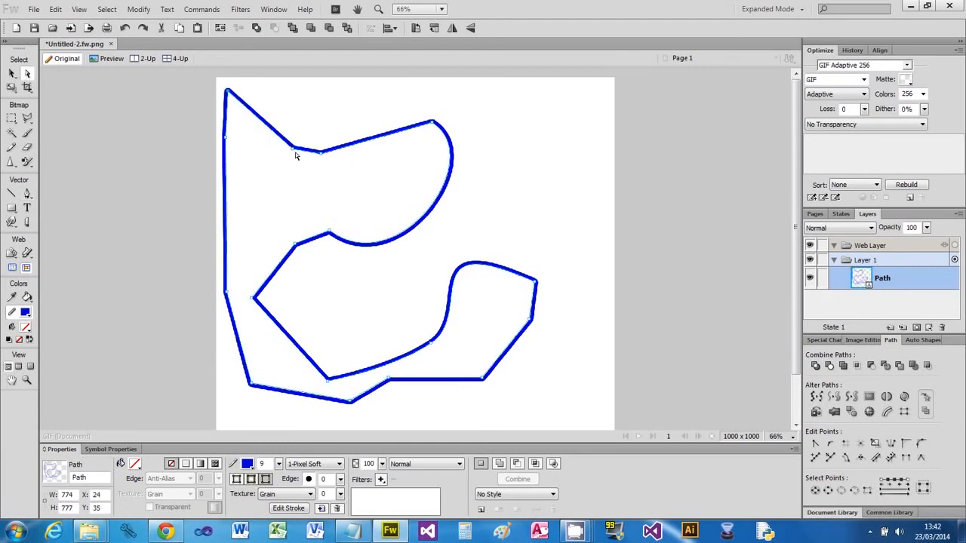
{"action": "left_click_drag", "start_coordinate": [294, 151], "coordinate": [297, 114]}
{"action": "left_click_drag", "start_coordinate": [295, 99], "coordinate": [295, 151]}
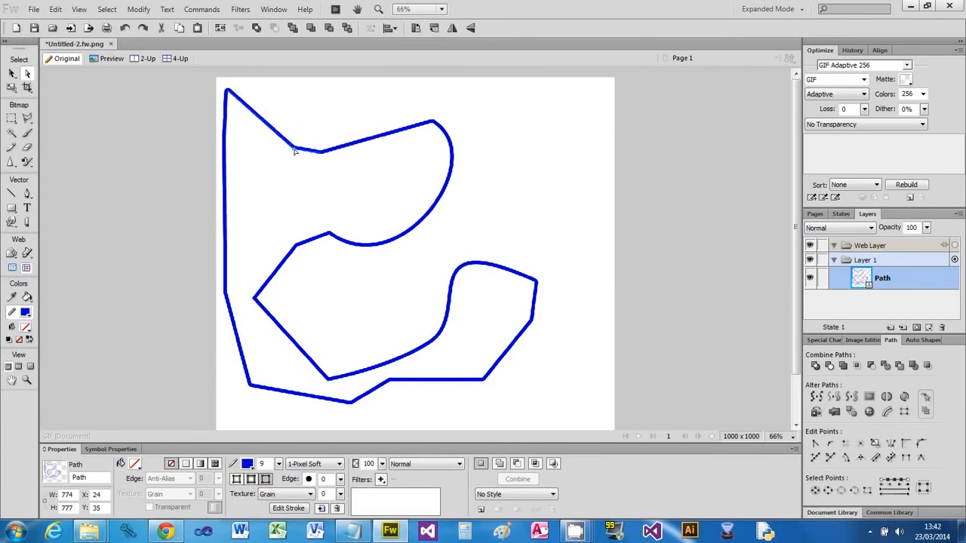
Step: Add a point on the slanted upper-left edge, move it above the lower point to square off the shape, and deselect the path
{"action": "left_click", "coordinate": [27, 195]}
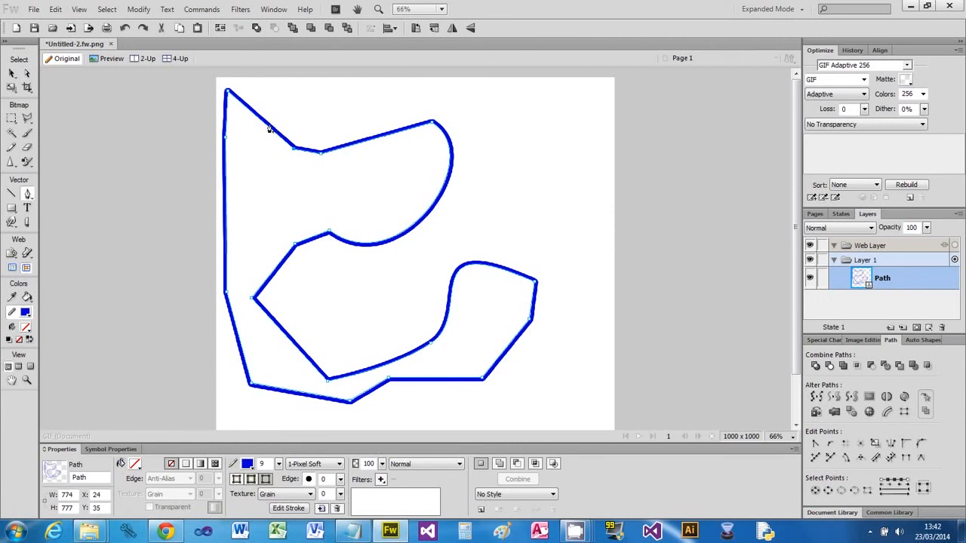
{"action": "left_click", "coordinate": [26, 73]}
{"action": "left_click_drag", "start_coordinate": [228, 147], "coordinate": [295, 94]}
{"action": "left_click", "coordinate": [548, 108]}
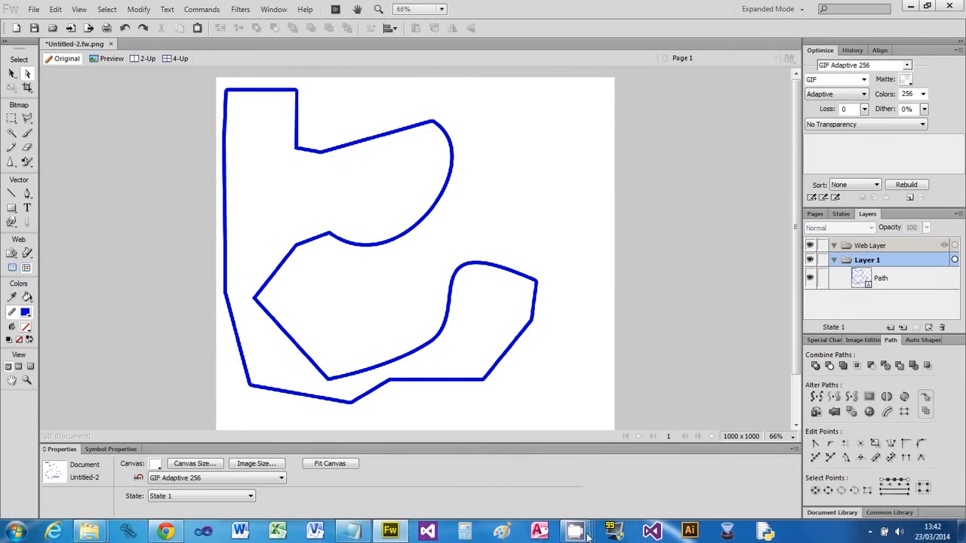
{"action": "mouse_move", "coordinate": [581, 536]}
{"action": "left_click", "coordinate": [462, 476]}
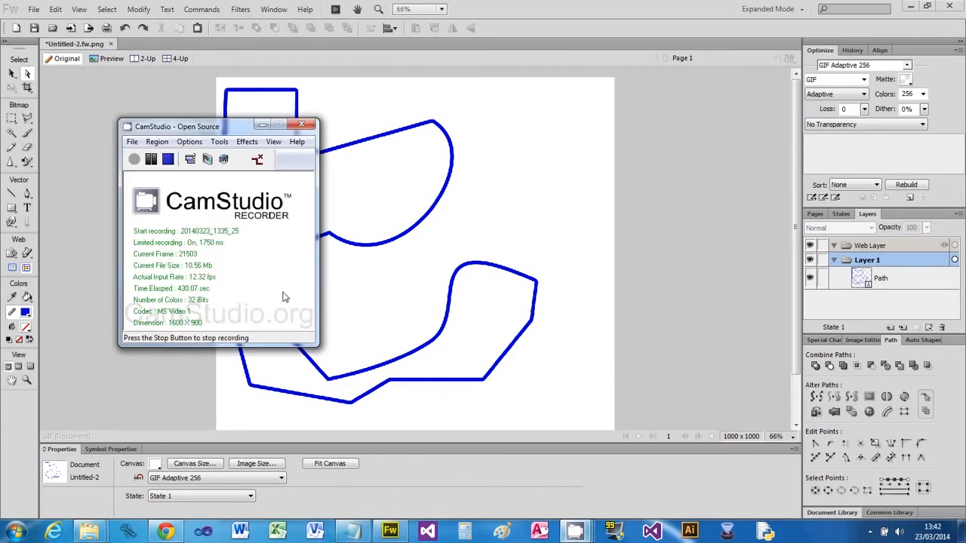